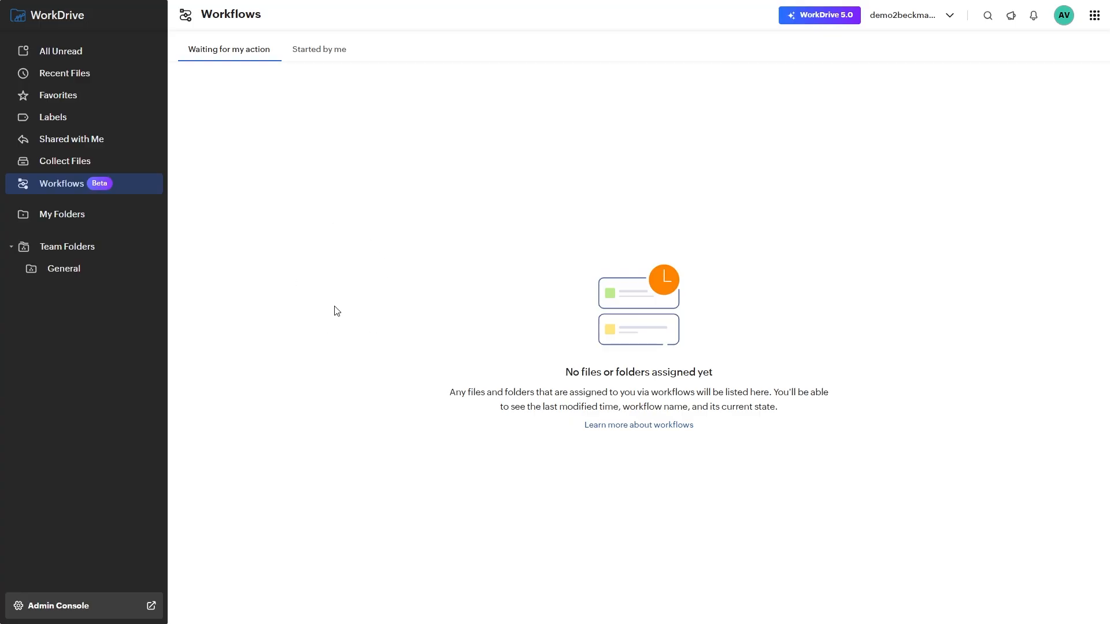
Examine the Deals folder and the Deal Folder Template with its Deliverables subfolder in the General team folder, and return to Deals.
{"action": "left_click", "coordinate": [75, 276]}
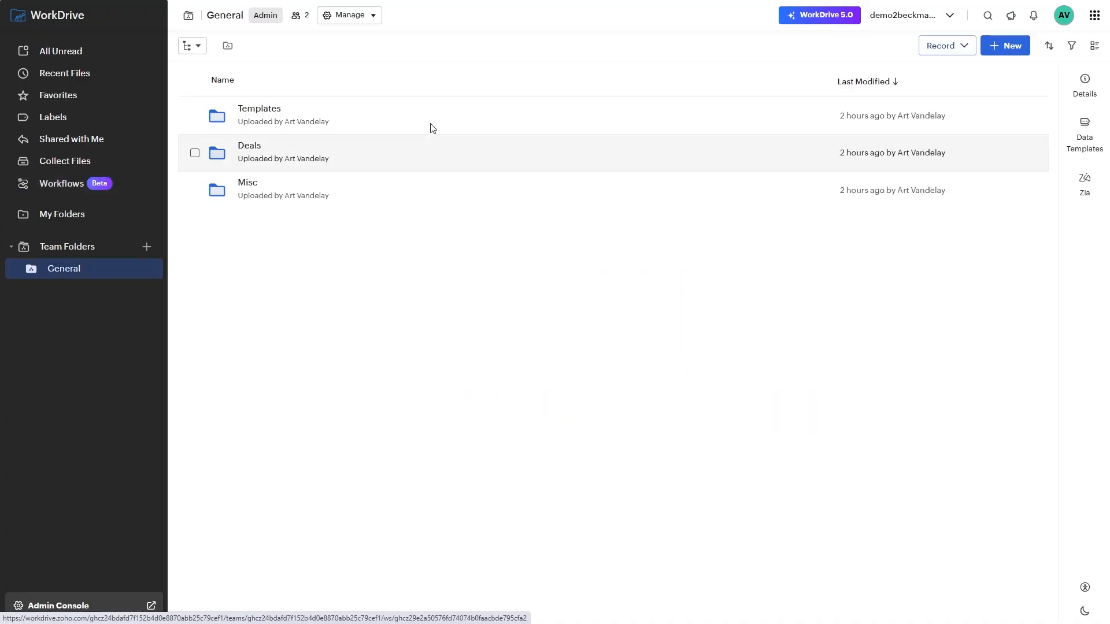
{"action": "left_click", "coordinate": [250, 146]}
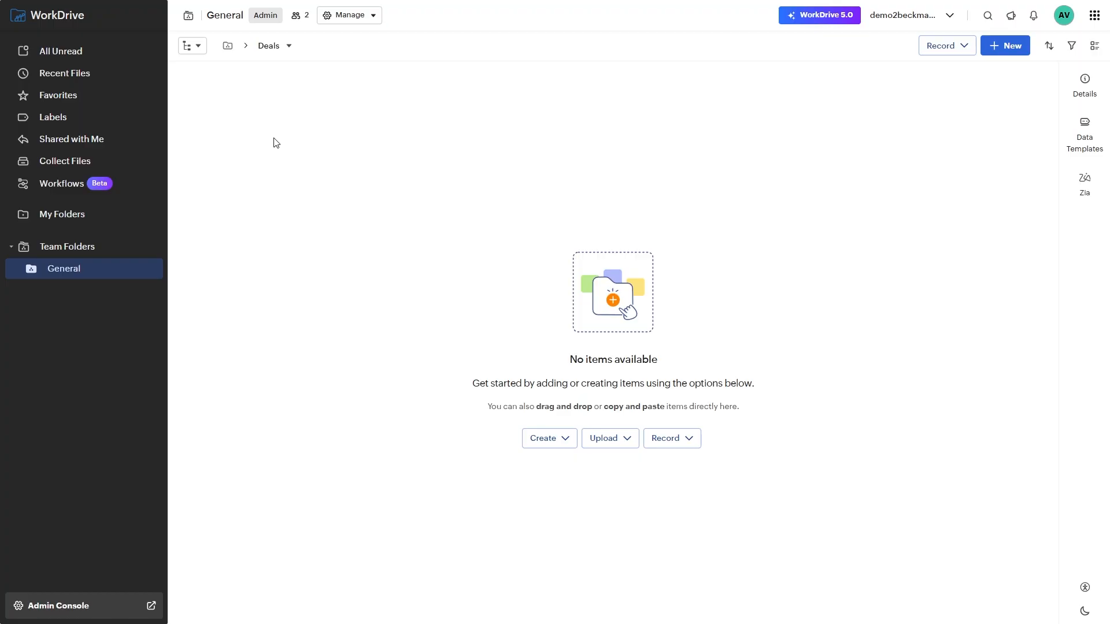
{"action": "left_click", "coordinate": [229, 49]}
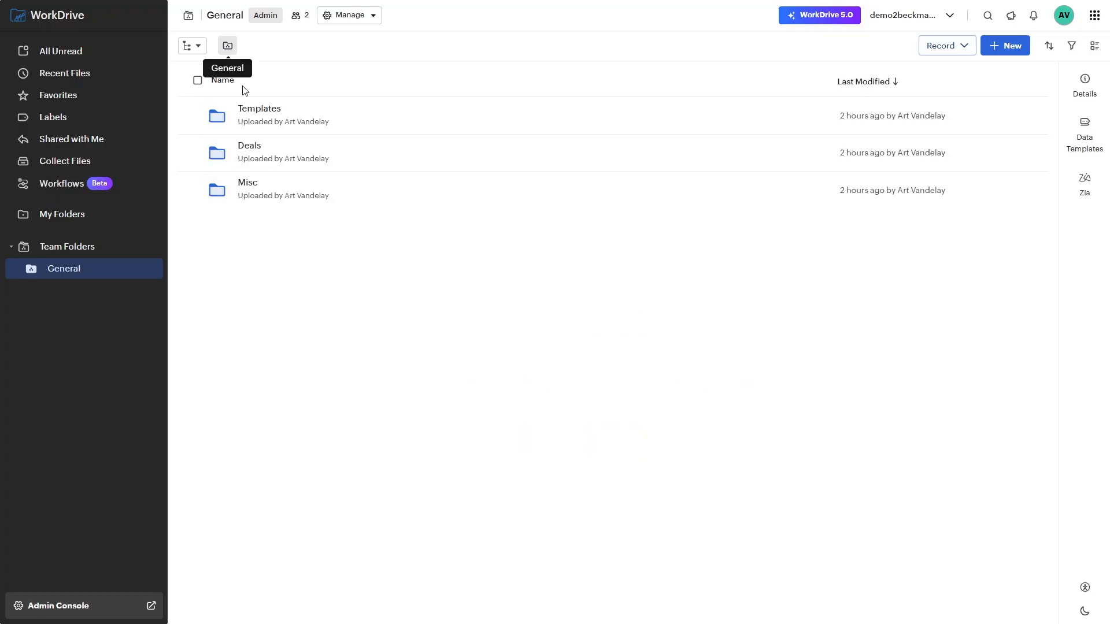
{"action": "left_click", "coordinate": [268, 113]}
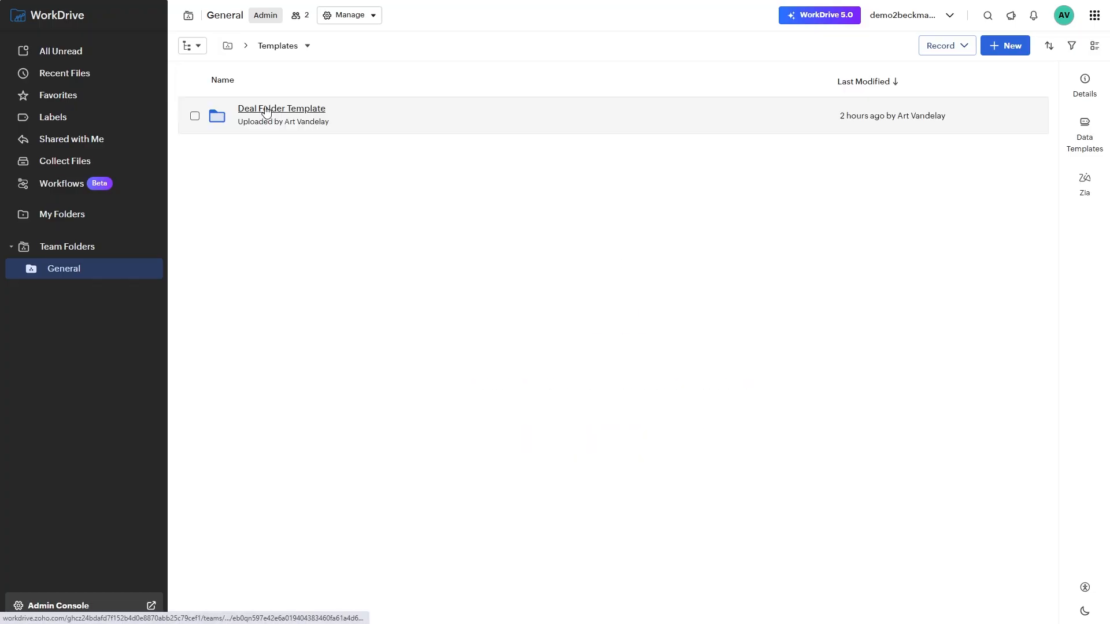
{"action": "left_click", "coordinate": [304, 116]}
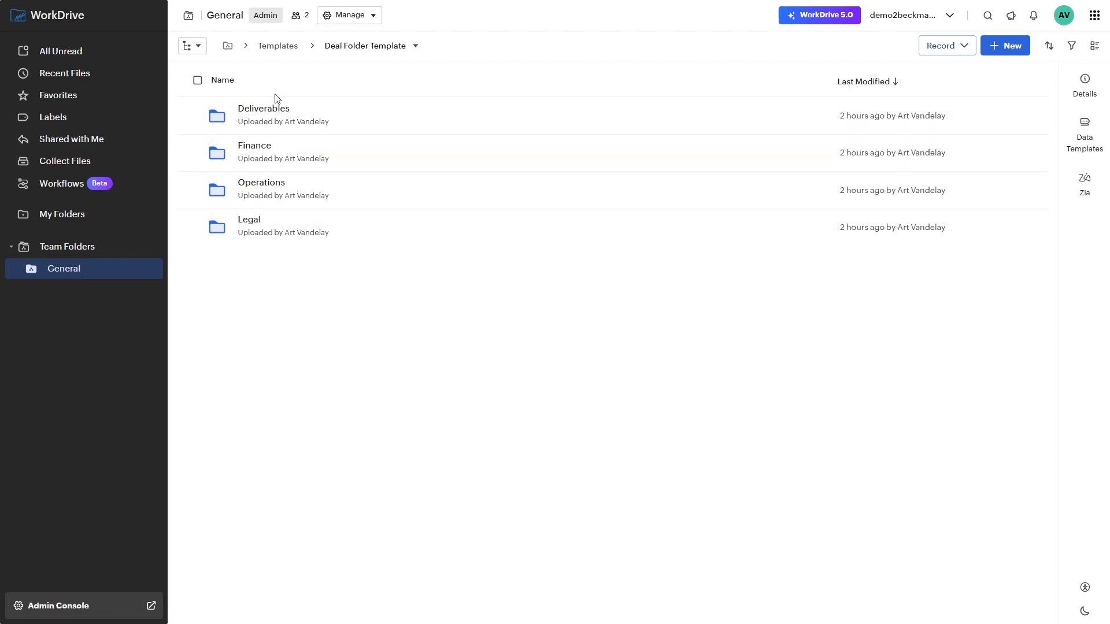
{"action": "double_click", "coordinate": [278, 112]}
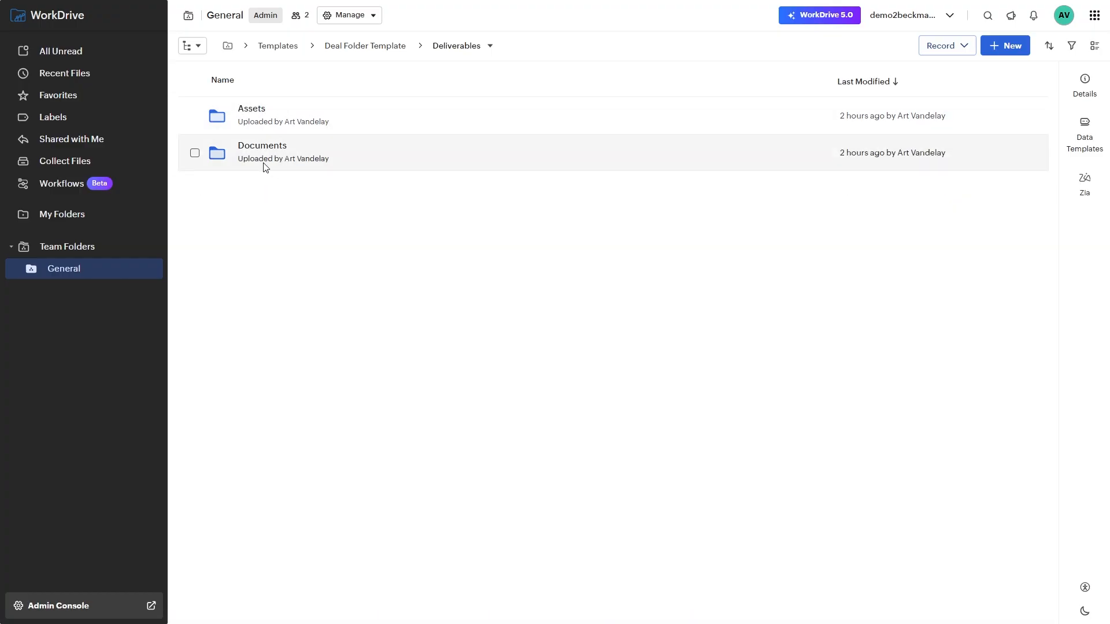
{"action": "left_click", "coordinate": [345, 46]}
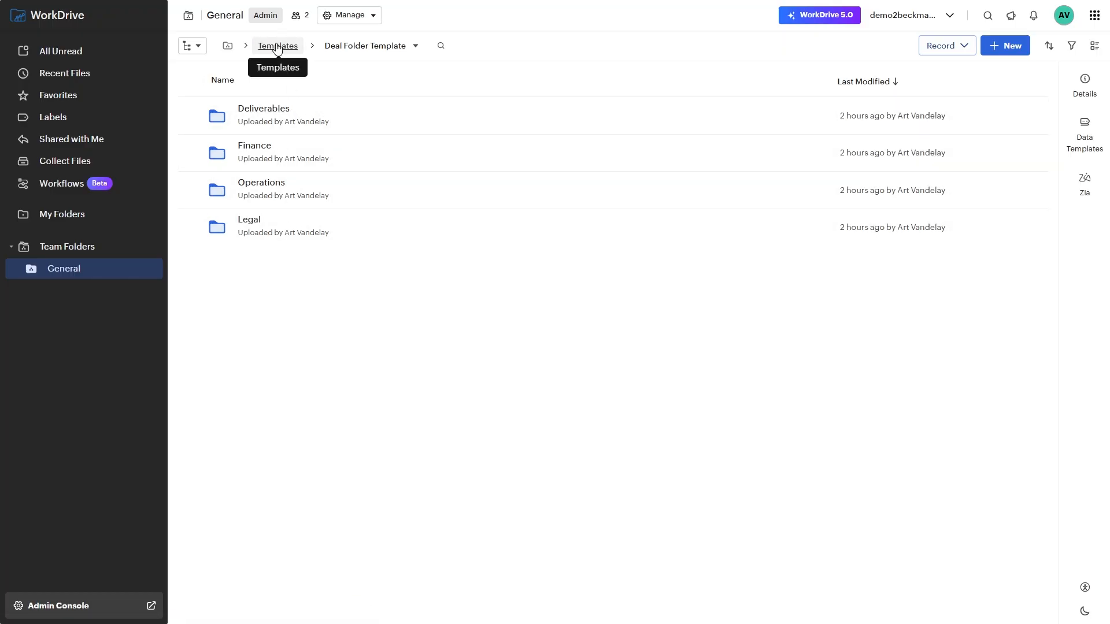
{"action": "left_click", "coordinate": [74, 275]}
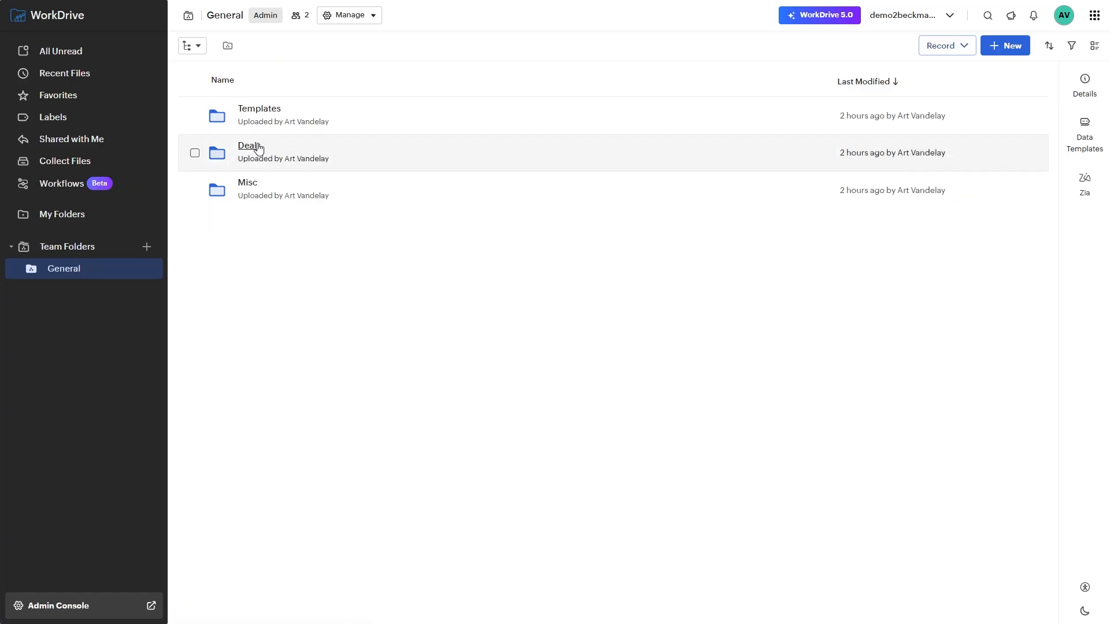
{"action": "left_click", "coordinate": [253, 146]}
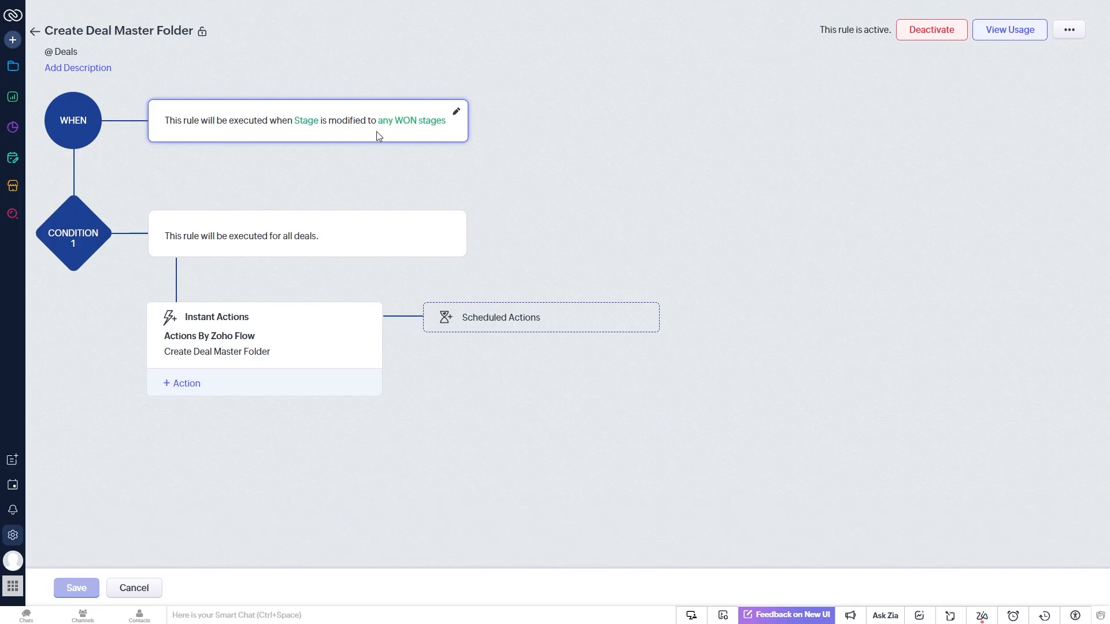
Start a new Zoho Flow action for the Create Deal Master Folder rule, choosing Zoho WorkDrive and its Create folder action.
{"action": "left_click", "coordinate": [246, 354]}
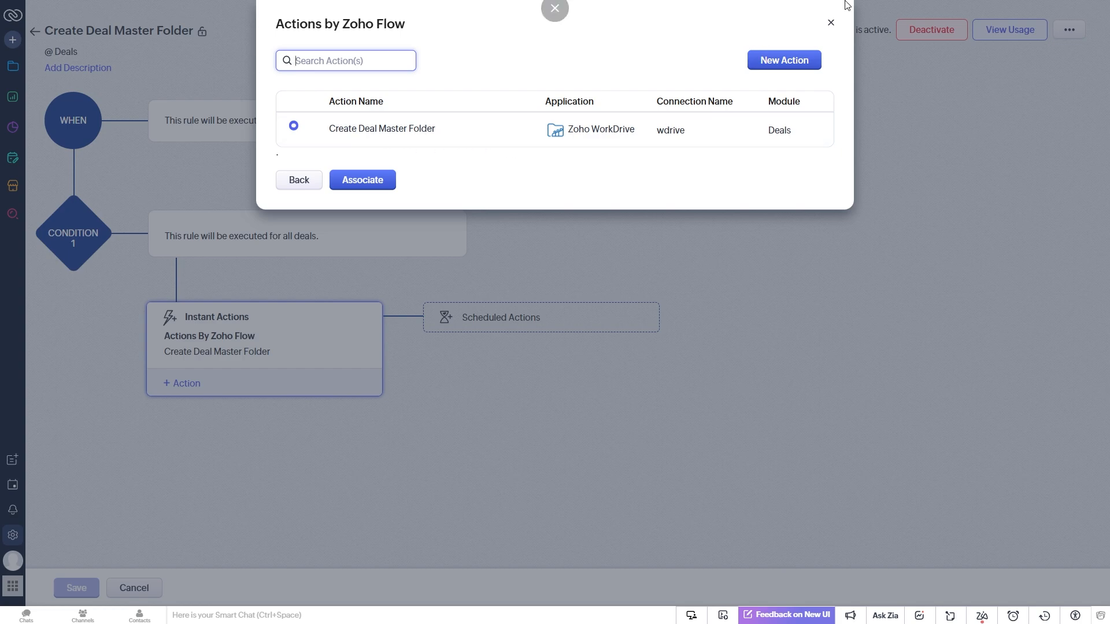
{"action": "left_click", "coordinate": [775, 64]}
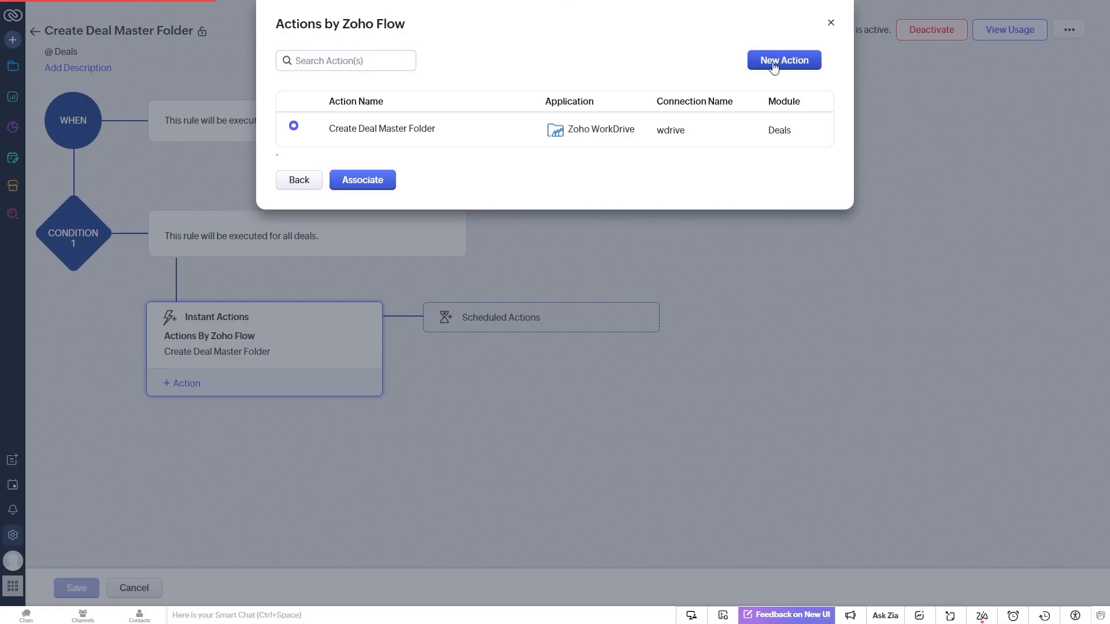
{"action": "type", "text": "workdr"}
{"action": "left_click", "coordinate": [358, 118]}
{"action": "left_click", "coordinate": [812, 193]}
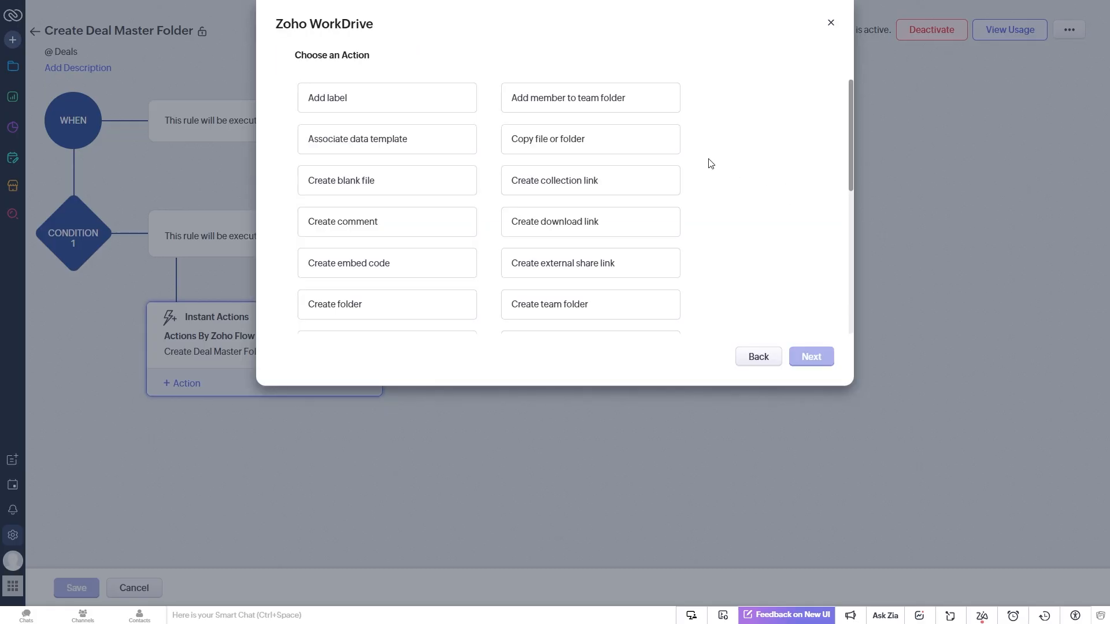
{"action": "left_click", "coordinate": [384, 313]}
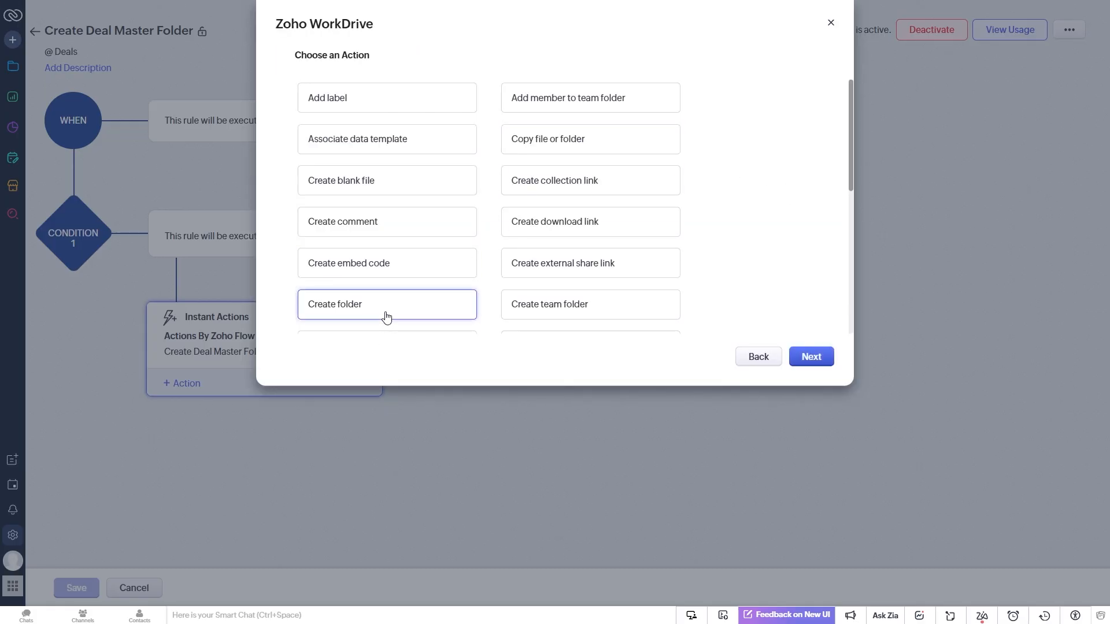
{"action": "left_click", "coordinate": [821, 355]}
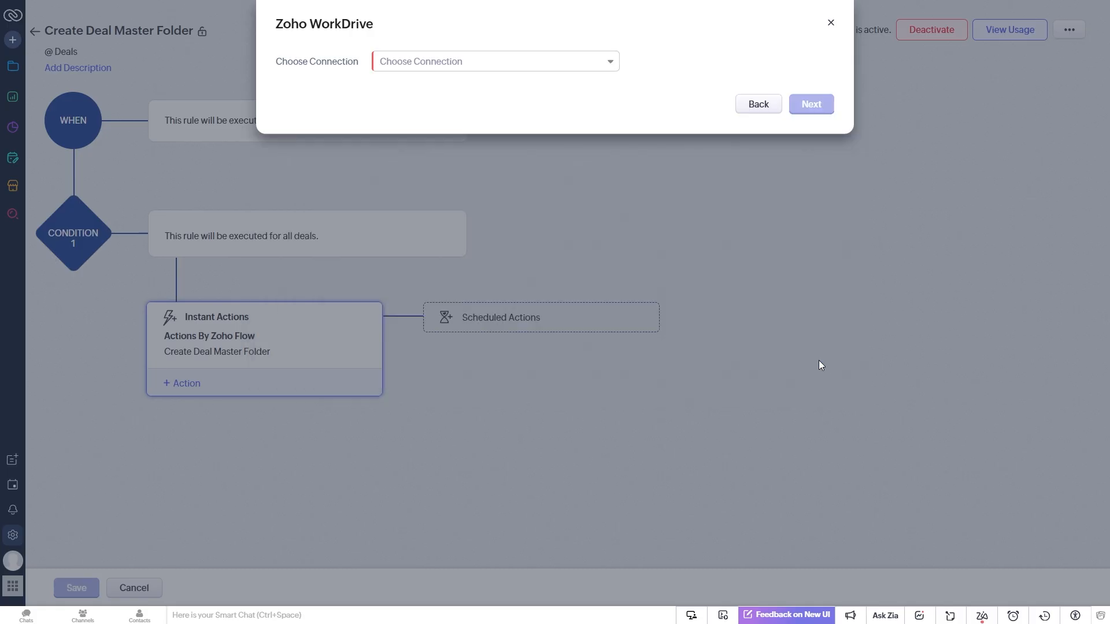
Choose the wdrive connection and create the action with the name test for the Deals module.
{"action": "left_click", "coordinate": [453, 62]}
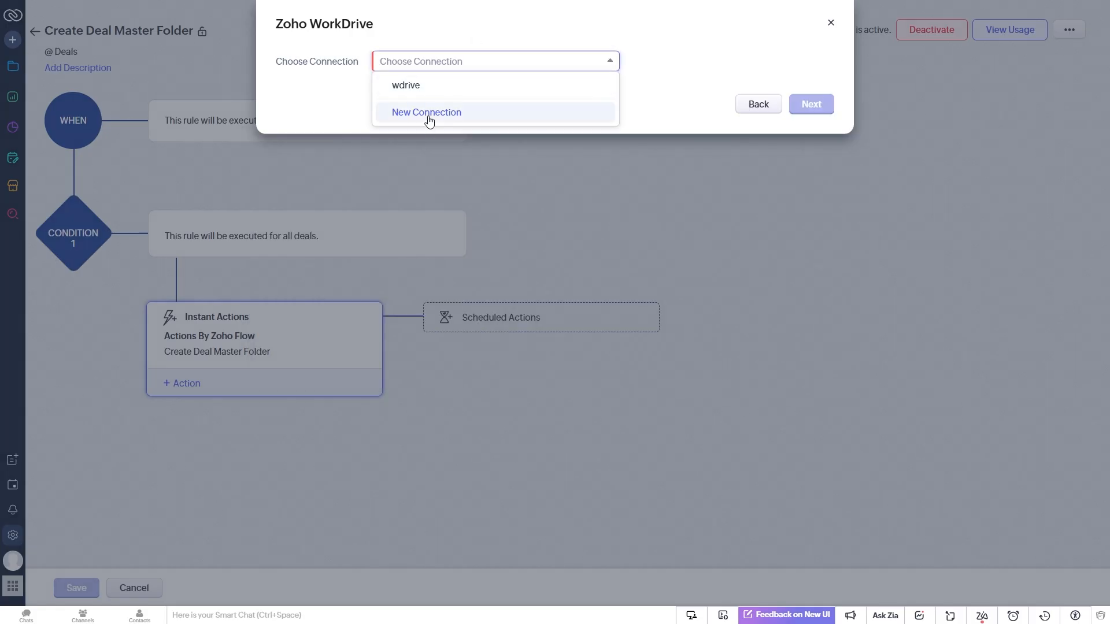
{"action": "left_click", "coordinate": [418, 96]}
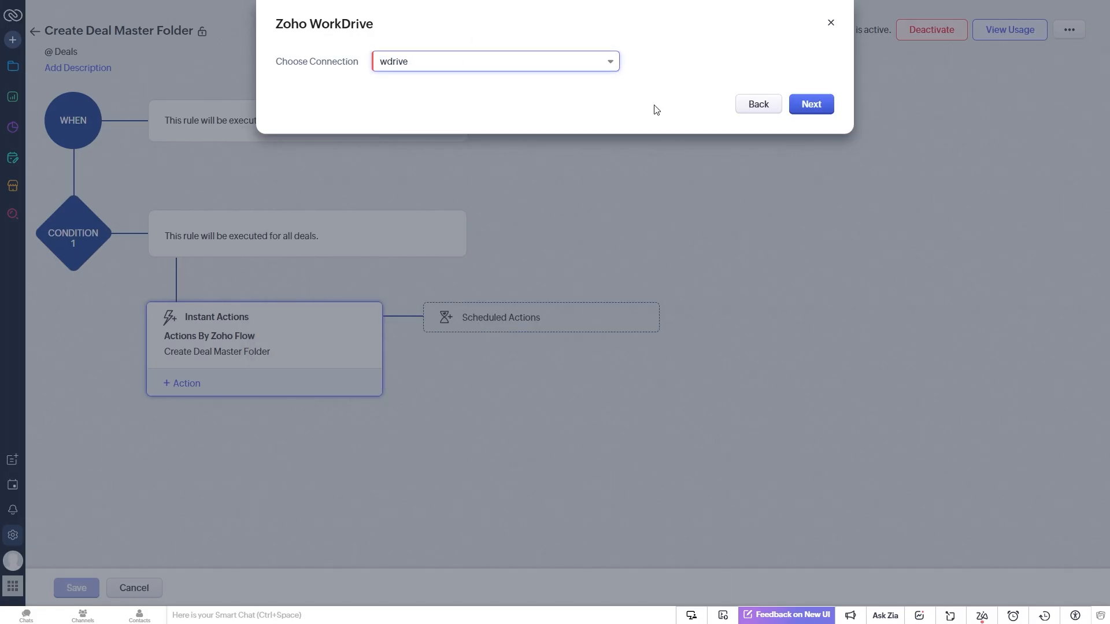
{"action": "left_click", "coordinate": [810, 104]}
{"action": "left_click", "coordinate": [468, 128]}
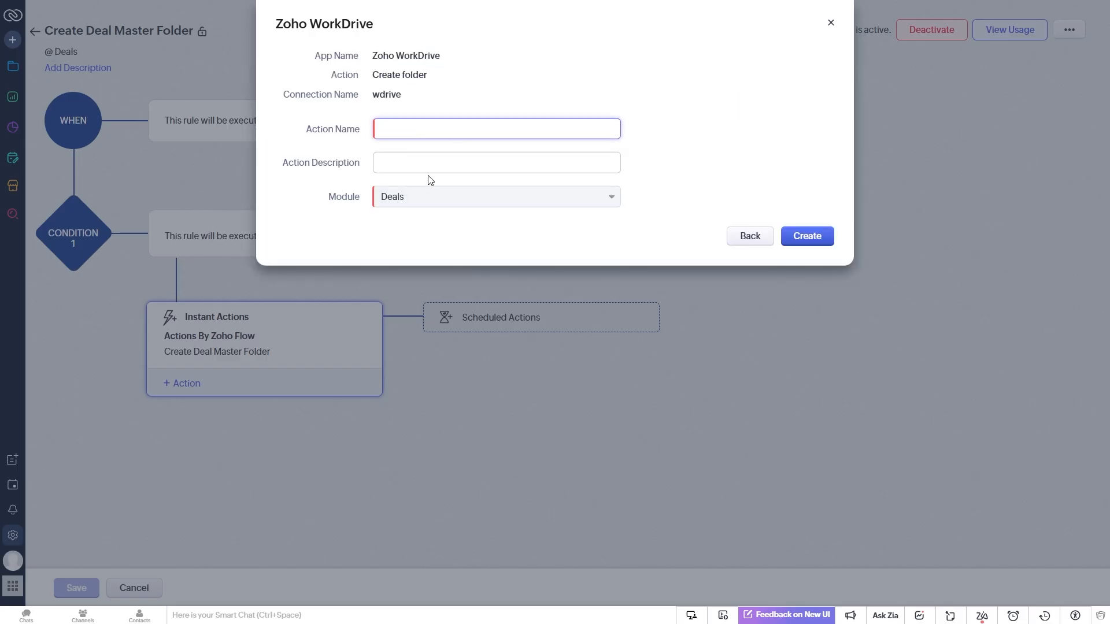
{"action": "type", "text": "test"}
{"action": "left_click", "coordinate": [808, 238]}
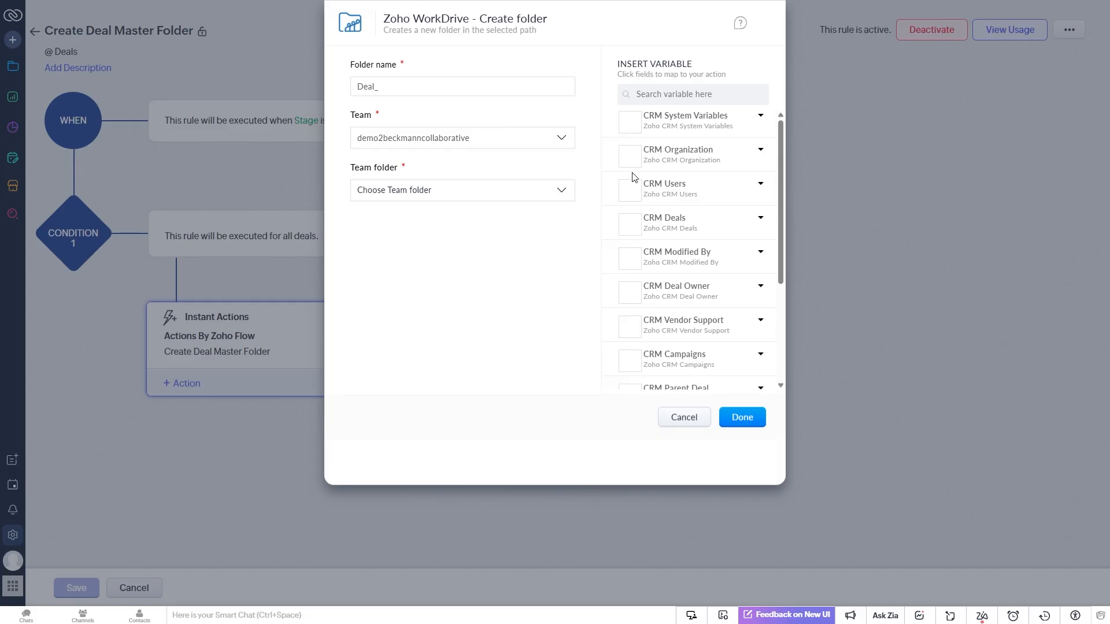
Set the new folder's name to Deal_ followed by the Deal Name variable from CRM Deals.
{"action": "left_click", "coordinate": [702, 219]}
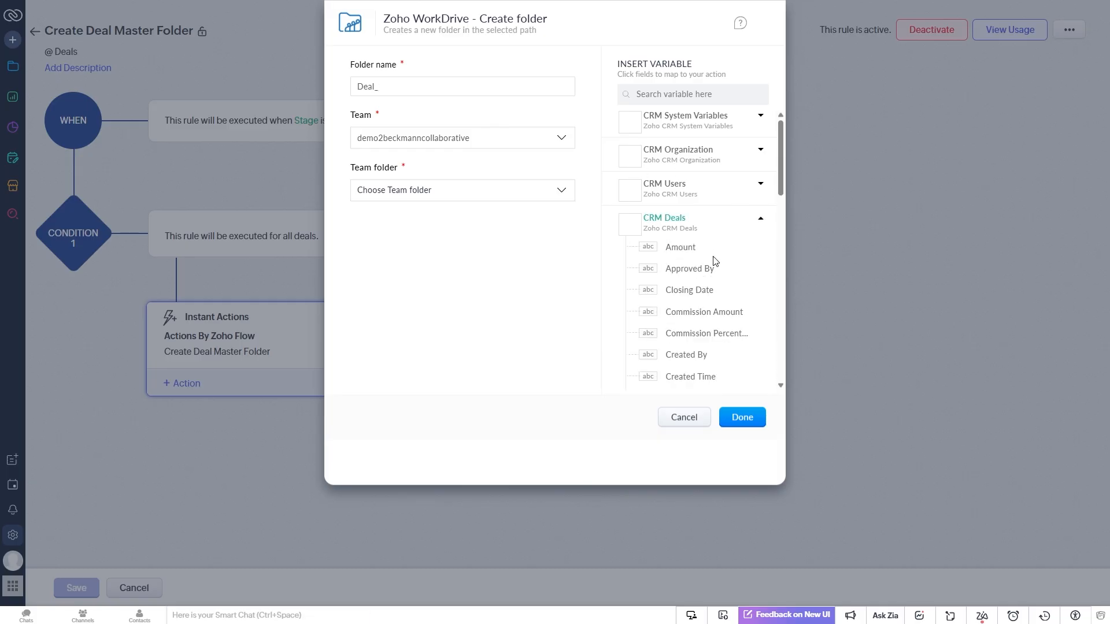
{"action": "scroll", "coordinate": [694, 237], "scroll_direction": "down", "scroll_amount": 2}
{"action": "scroll", "coordinate": [702, 249], "scroll_direction": "down", "scroll_amount": 1}
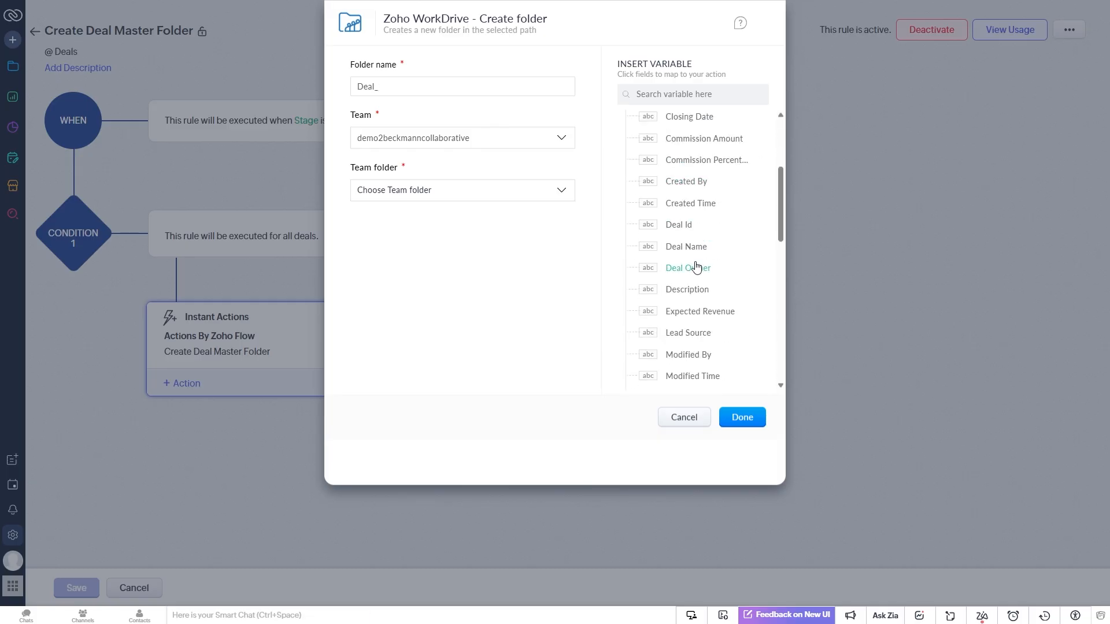
{"action": "left_click", "coordinate": [693, 248]}
{"action": "scroll", "coordinate": [702, 228], "scroll_direction": "up", "scroll_amount": 3}
{"action": "scroll", "coordinate": [702, 260], "scroll_direction": "down", "scroll_amount": 4}
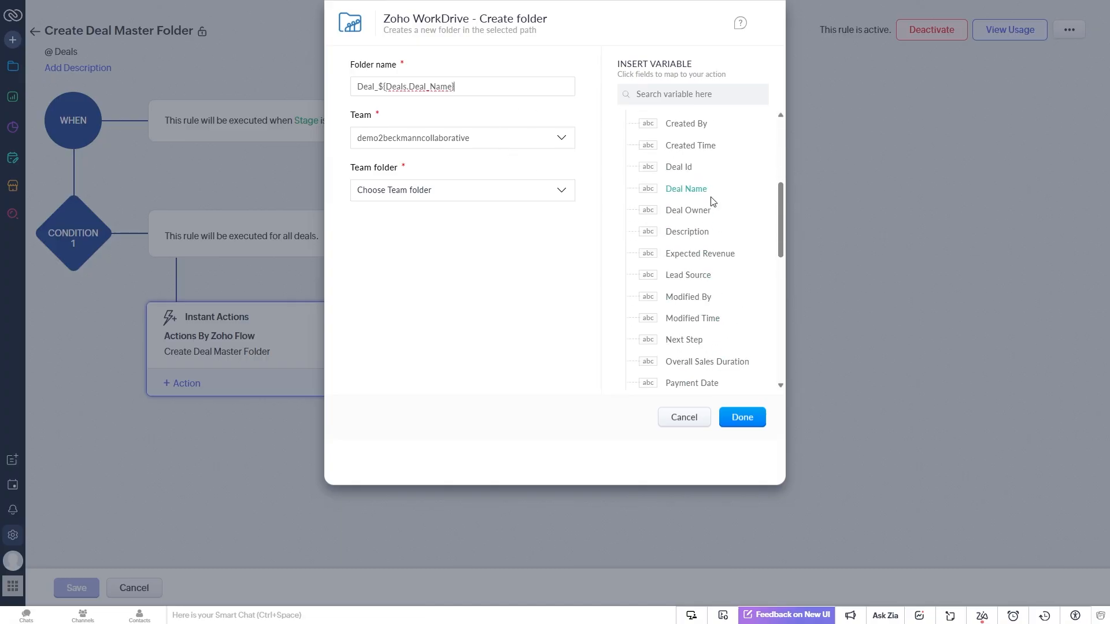
{"action": "scroll", "coordinate": [702, 197], "scroll_direction": "up", "scroll_amount": 4}
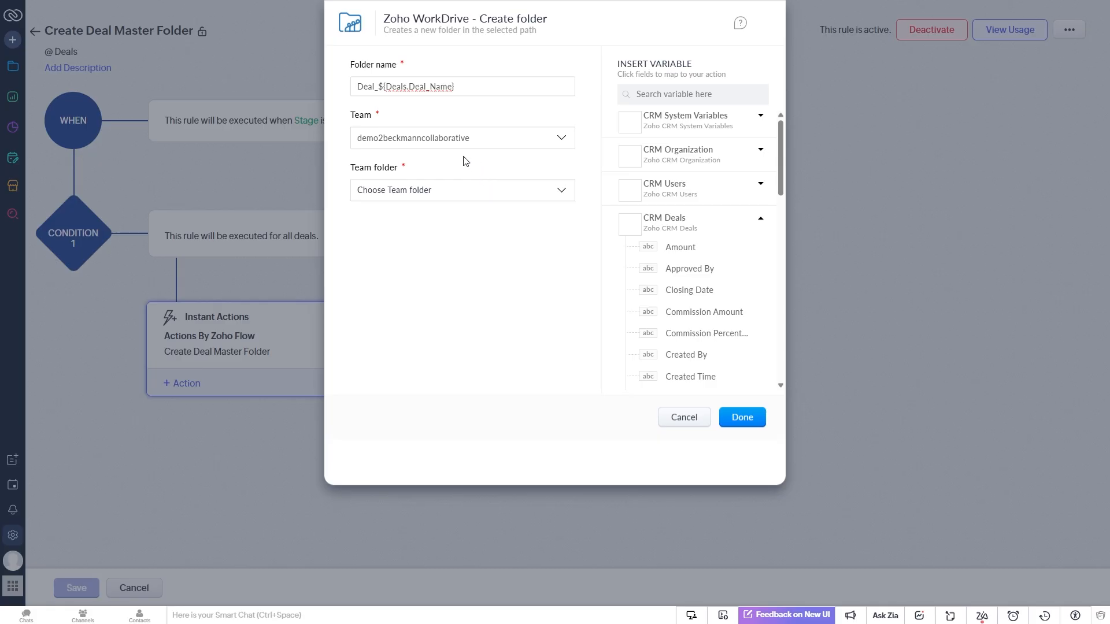
Set the team folder to General and pick a parent folder, and discard the new action.
{"action": "left_click", "coordinate": [444, 194]}
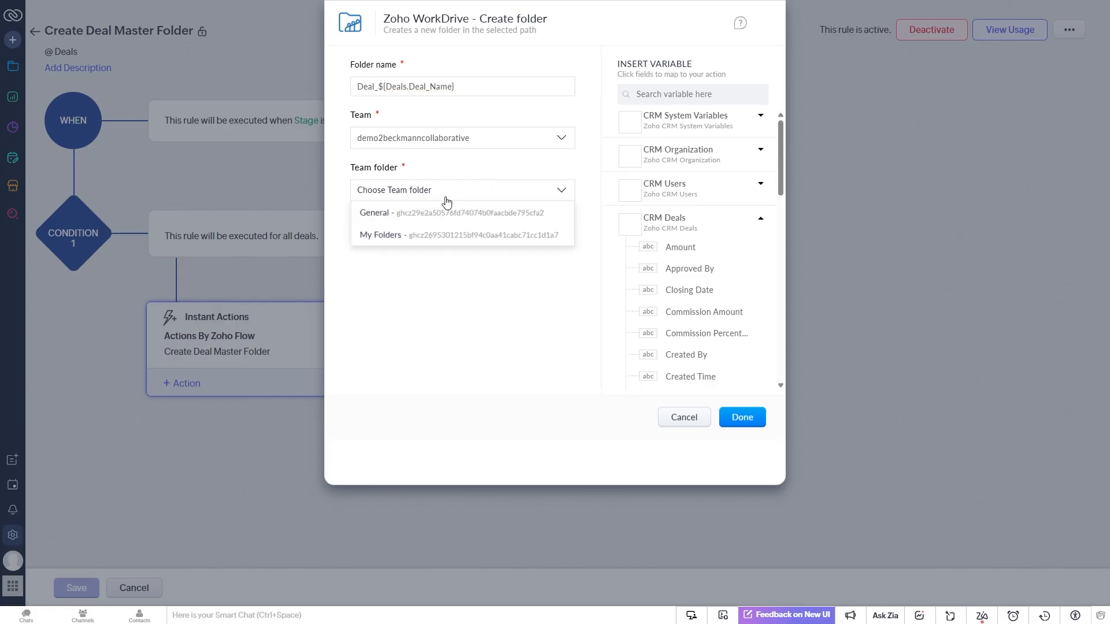
{"action": "left_click", "coordinate": [470, 221]}
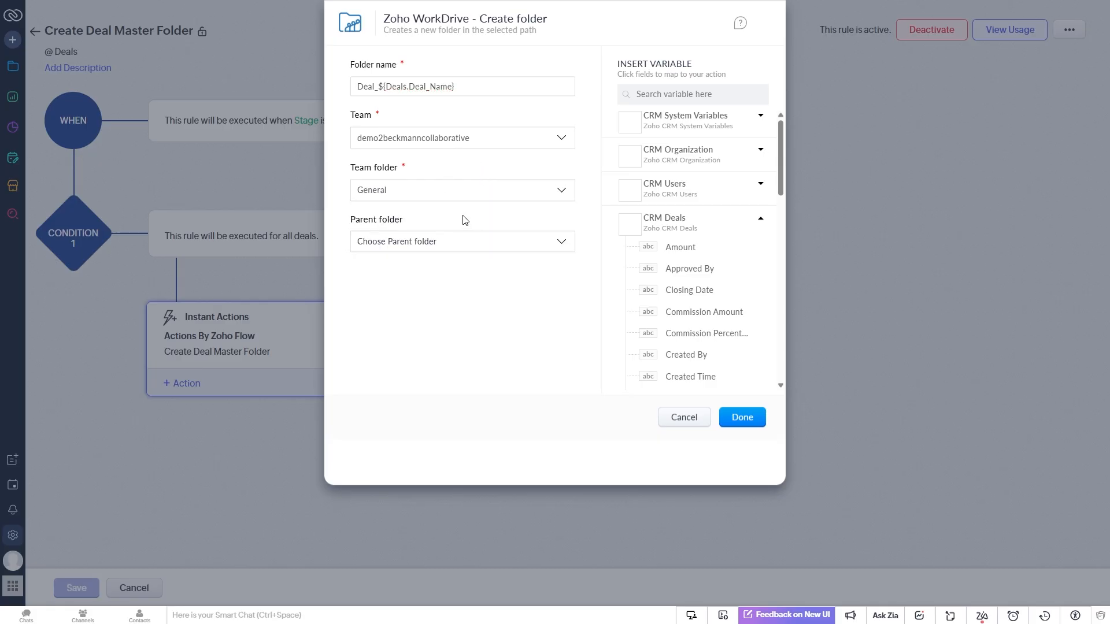
{"action": "left_click", "coordinate": [436, 254]}
{"action": "left_click", "coordinate": [421, 286]}
{"action": "left_click", "coordinate": [686, 420]}
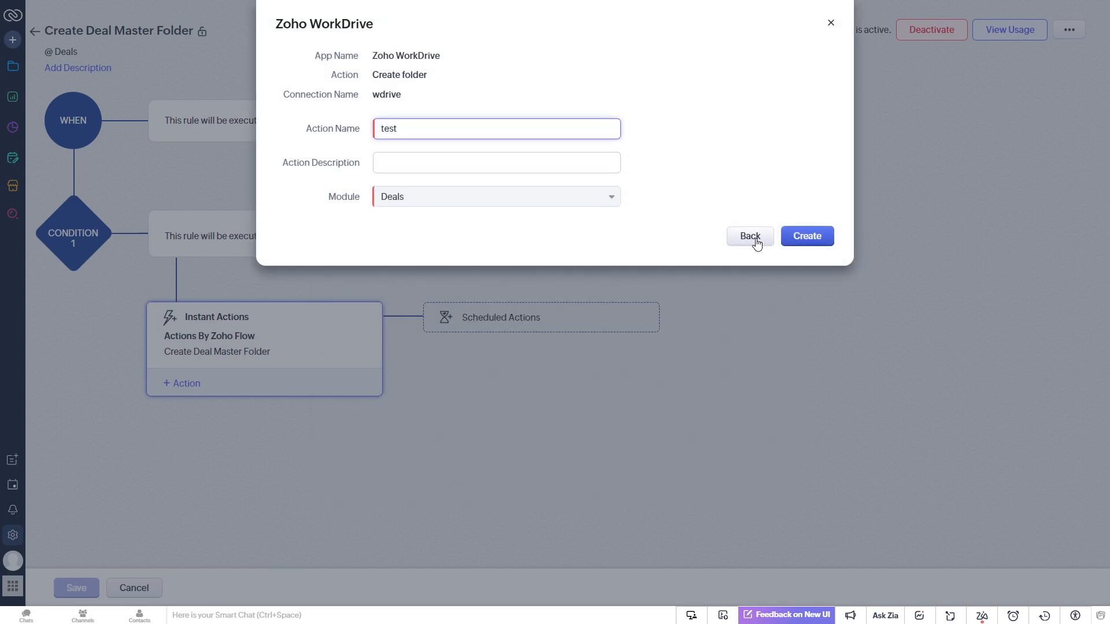
{"action": "left_click", "coordinate": [831, 23]}
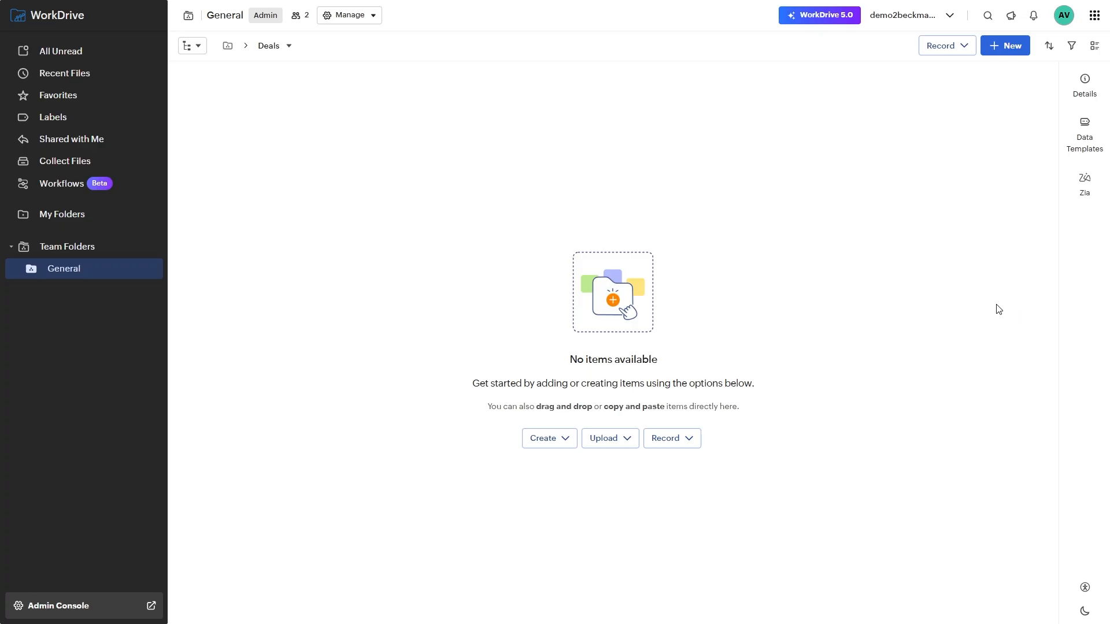
Open the default Approval workflow from the WorkDrive Admin Console to view its workflow fields.
{"action": "left_click", "coordinate": [65, 607]}
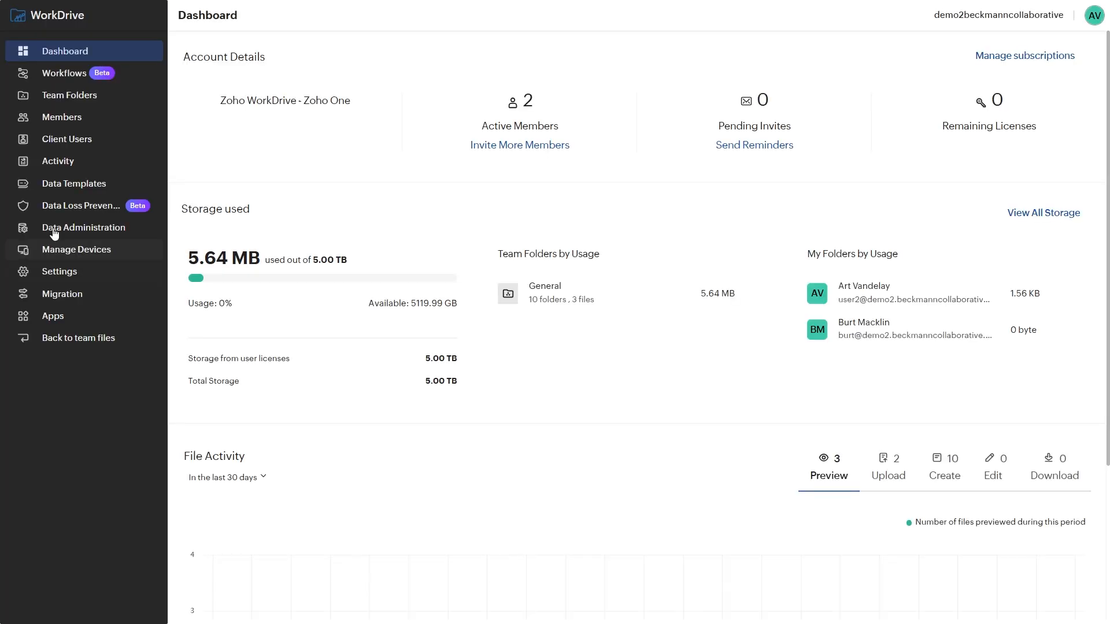
{"action": "left_click", "coordinate": [72, 76]}
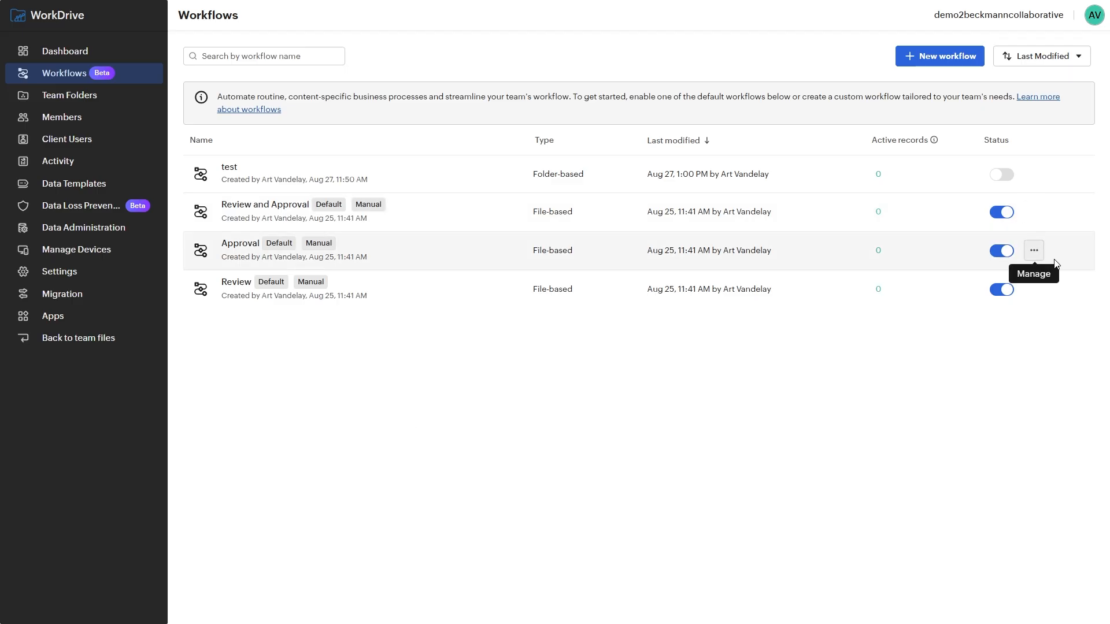
{"action": "left_click", "coordinate": [1034, 252]}
{"action": "left_click", "coordinate": [1004, 280]}
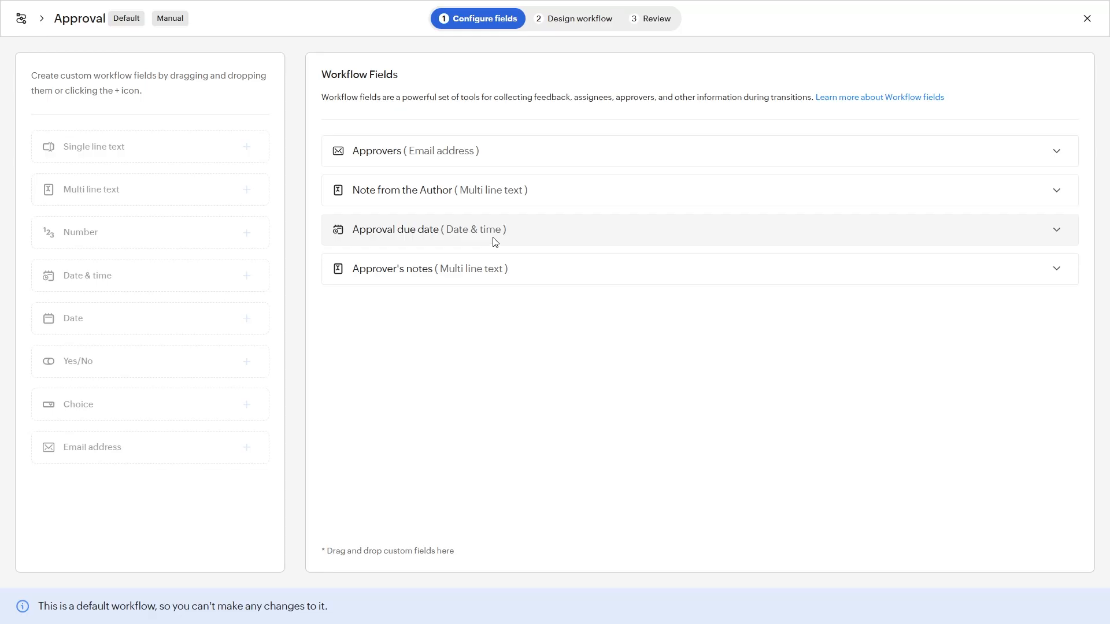
Examine the Approval workflow's design, including the Approval Requested state, the Send for approval trigger and the Resubmit for approval transition.
{"action": "left_click", "coordinate": [560, 26]}
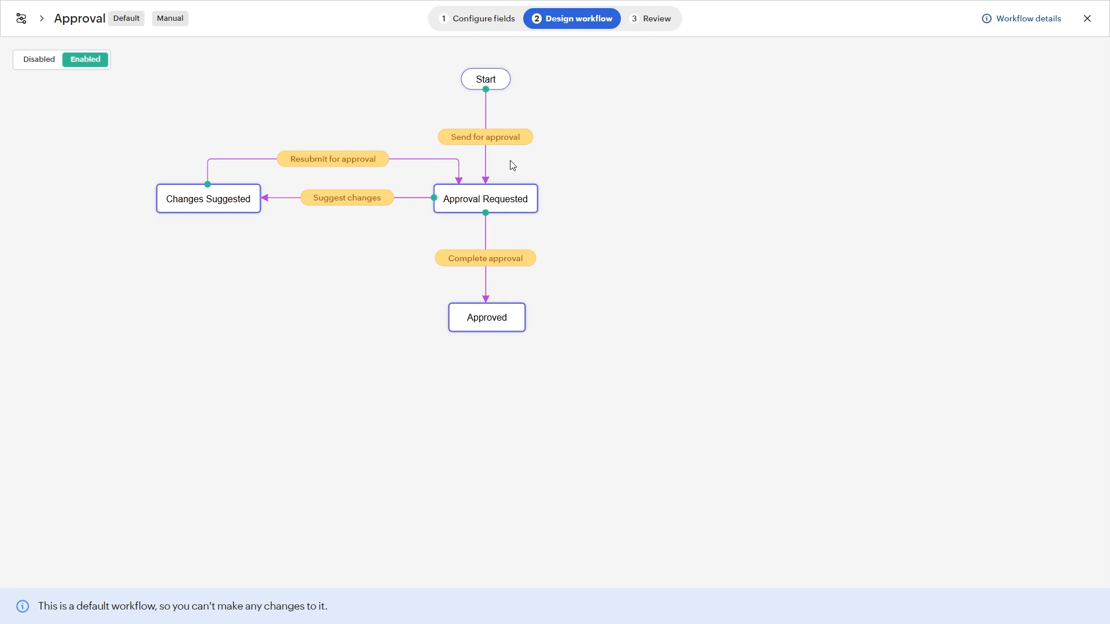
{"action": "left_click", "coordinate": [517, 191]}
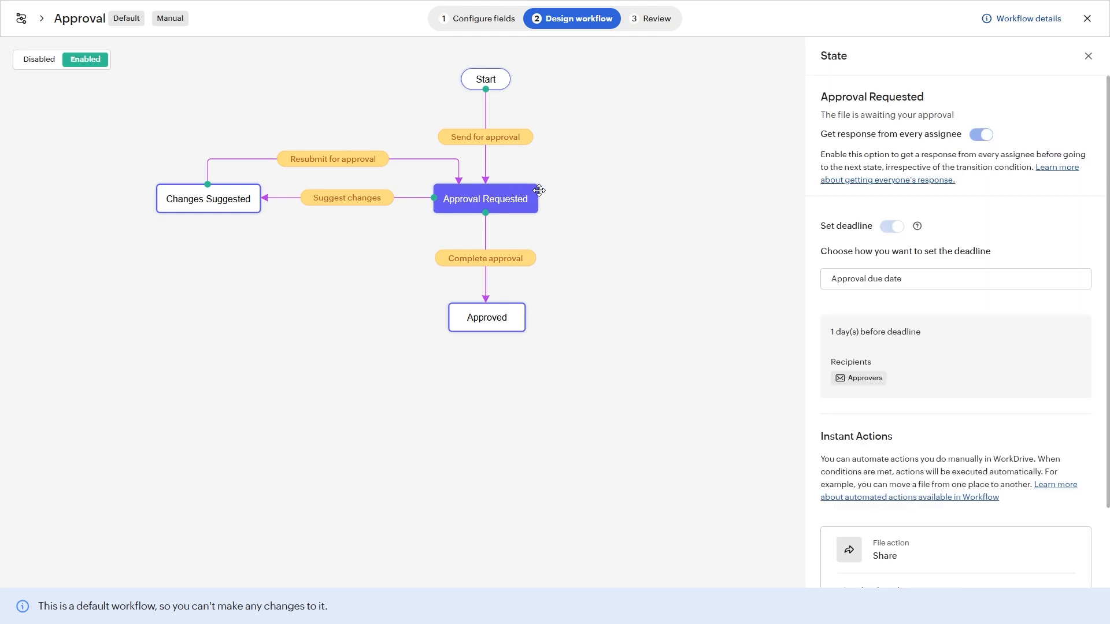
{"action": "scroll", "coordinate": [971, 341], "scroll_direction": "down", "scroll_amount": 2}
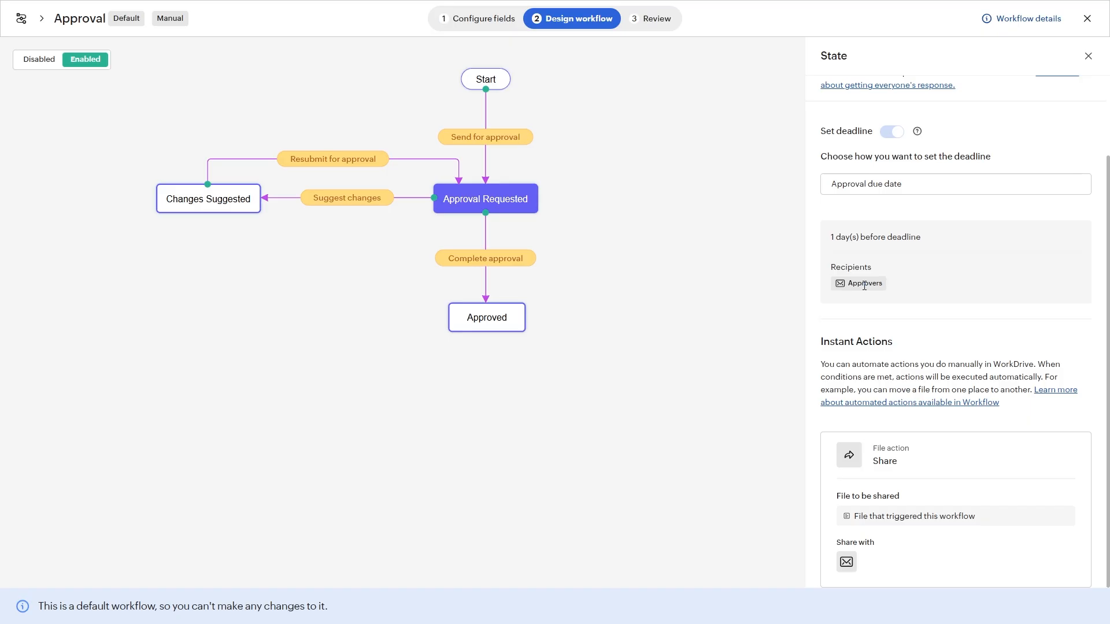
{"action": "scroll", "coordinate": [865, 286], "scroll_direction": "up", "scroll_amount": 5}
{"action": "left_click", "coordinate": [486, 137]}
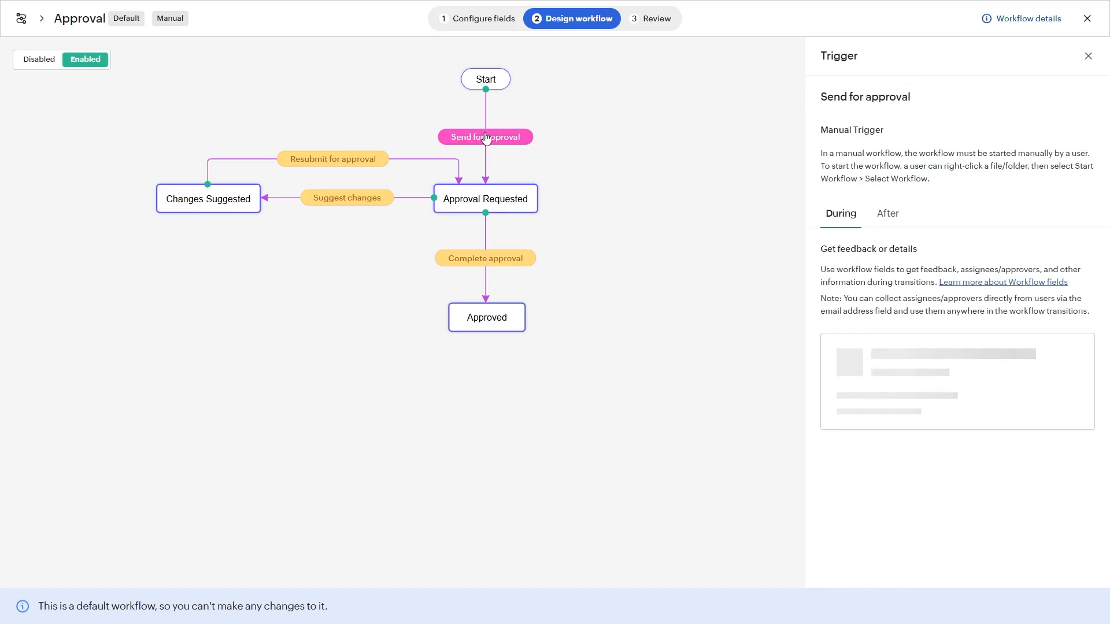
{"action": "left_click", "coordinate": [887, 216]}
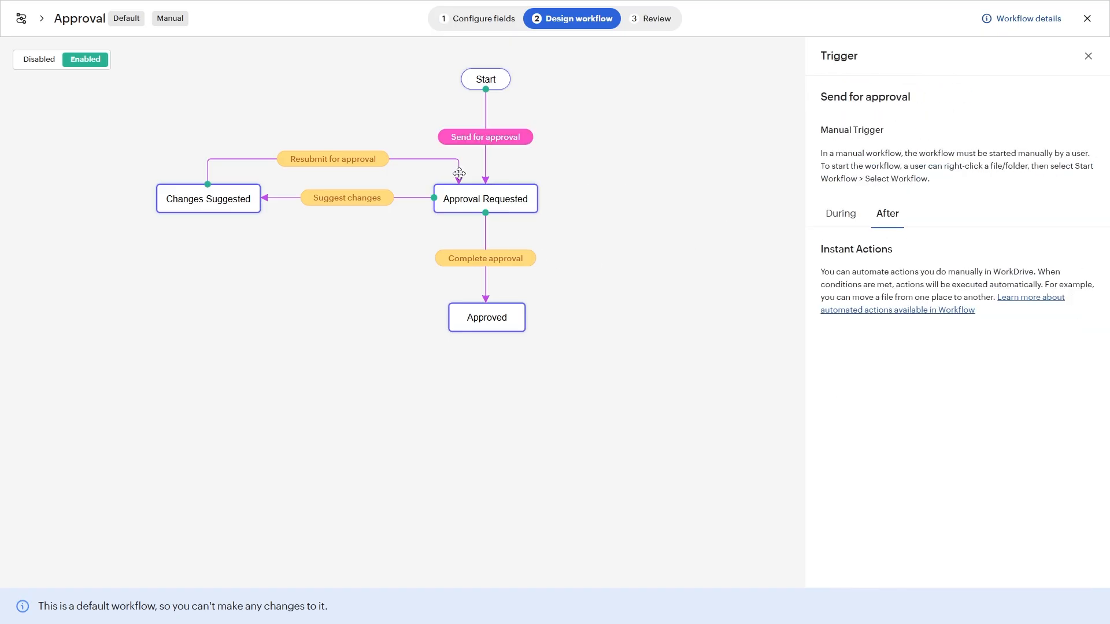
{"action": "left_click", "coordinate": [365, 164]}
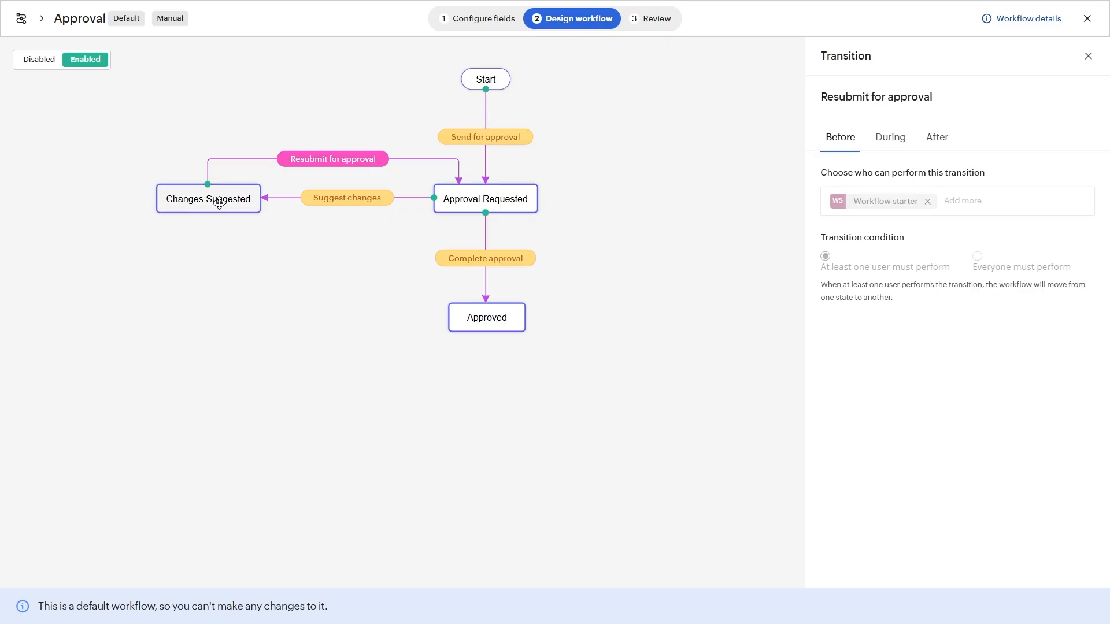
Examine the Suggest changes transition's Before, During and After settings, the Complete approval transition and the Approved state, and close the Approval workflow.
{"action": "left_click", "coordinate": [341, 203]}
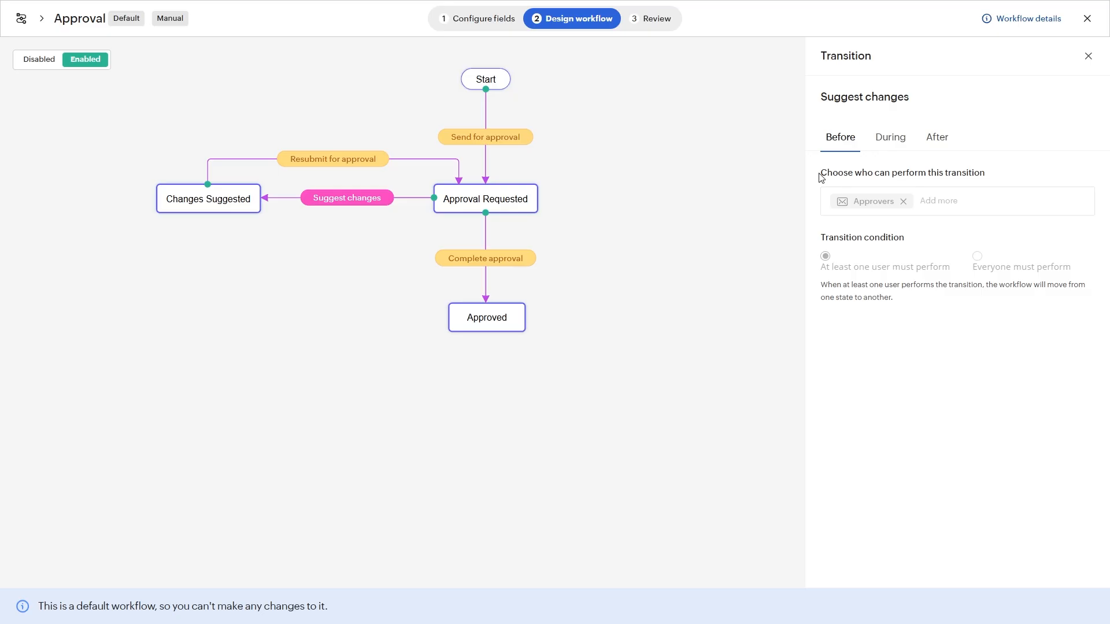
{"action": "left_click", "coordinate": [882, 137]}
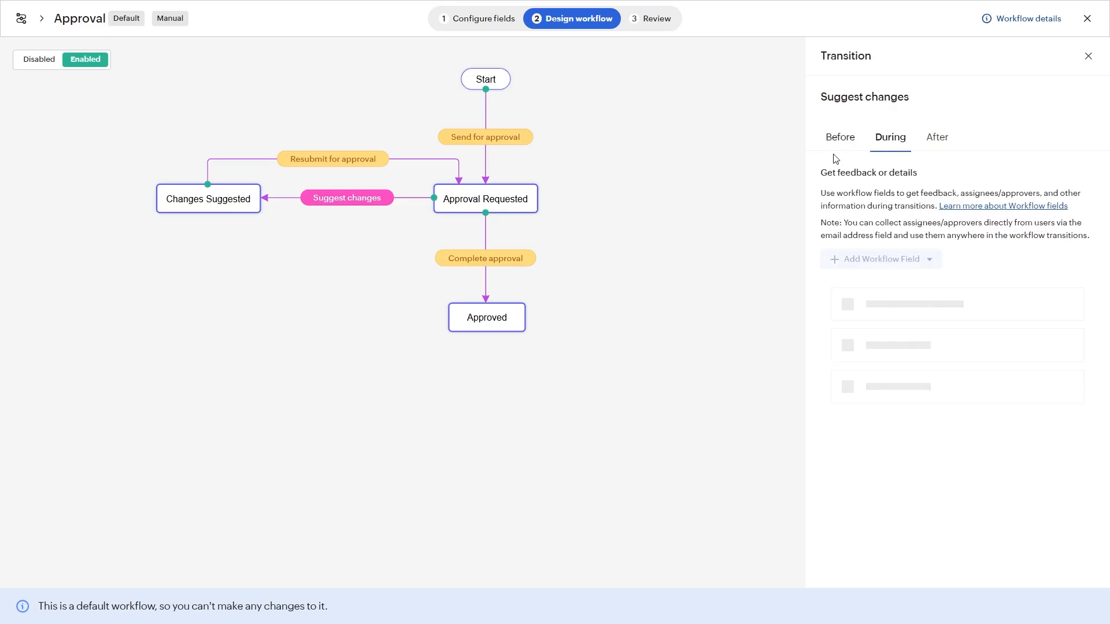
{"action": "left_click", "coordinate": [935, 139]}
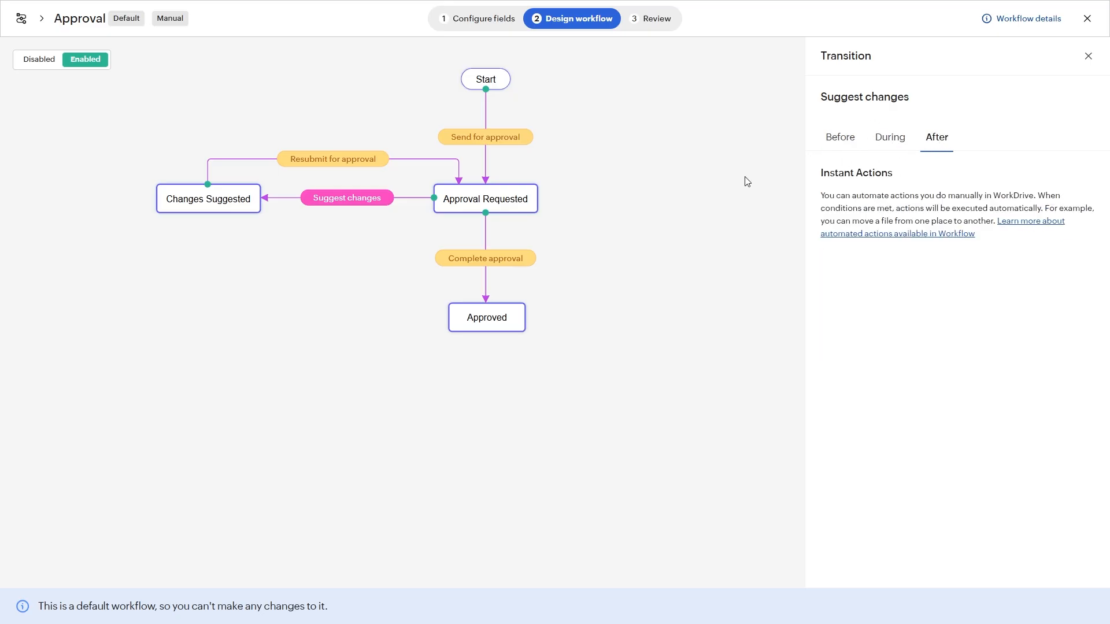
{"action": "left_click", "coordinate": [515, 262]}
{"action": "left_click", "coordinate": [515, 322]}
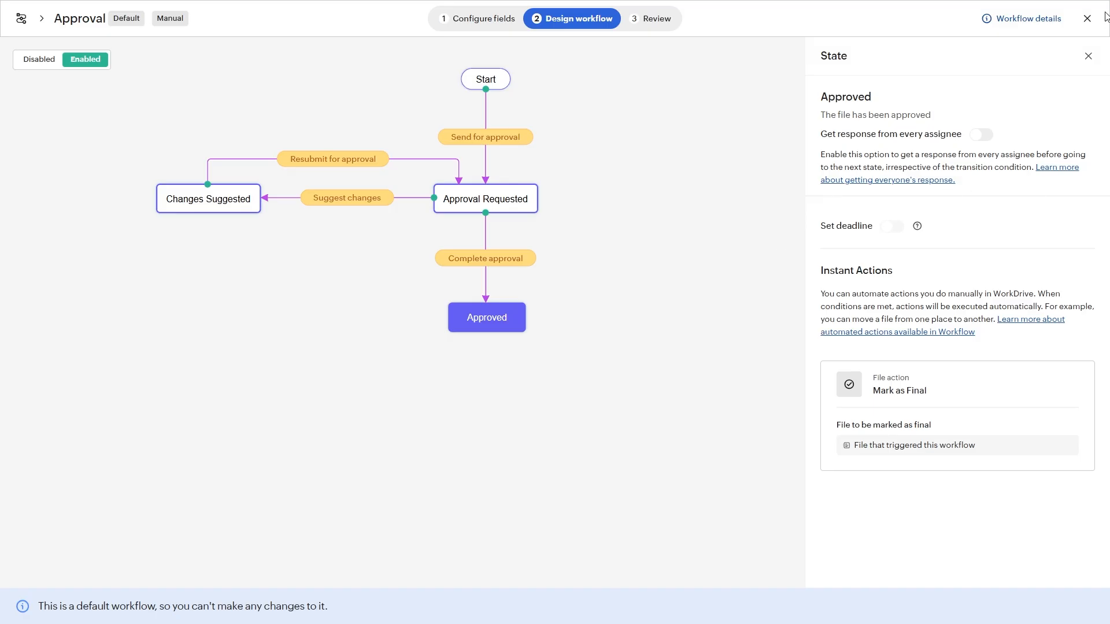
{"action": "left_click", "coordinate": [1087, 19]}
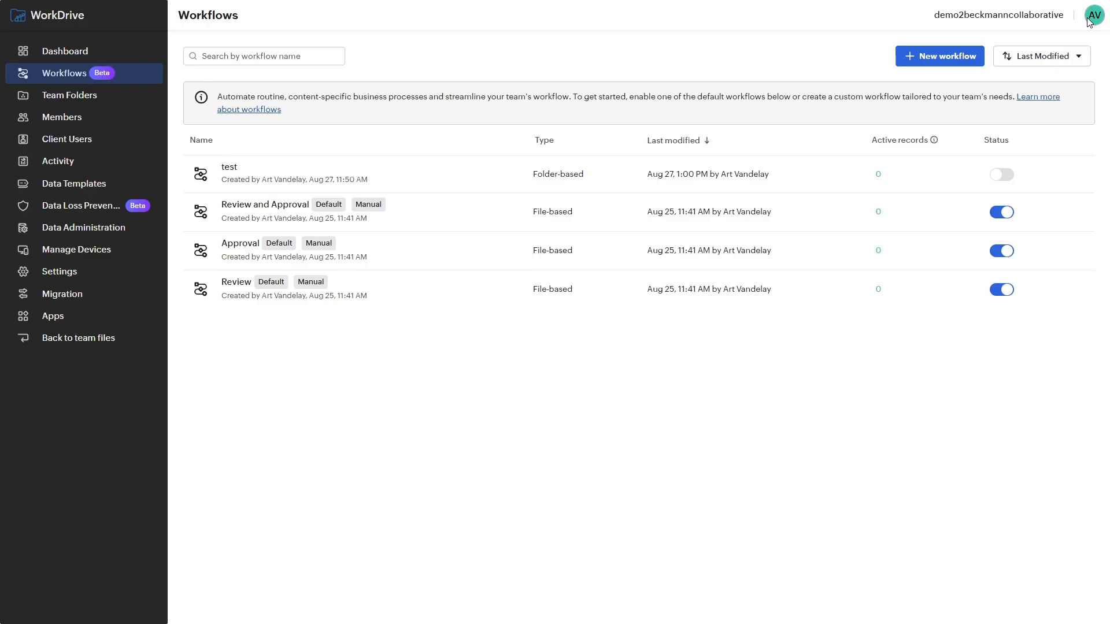
Set up a new automatic workflow named Deal Master Folder with the Folder-based type.
{"action": "left_click", "coordinate": [925, 63]}
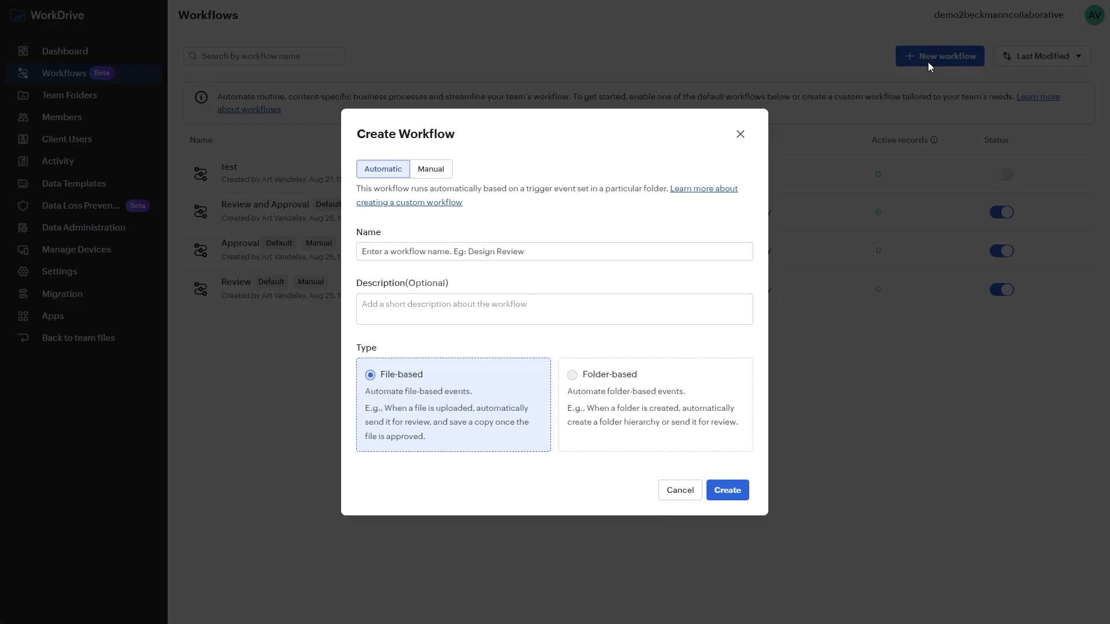
{"action": "left_click", "coordinate": [489, 253]}
{"action": "type", "text": "Deal "}
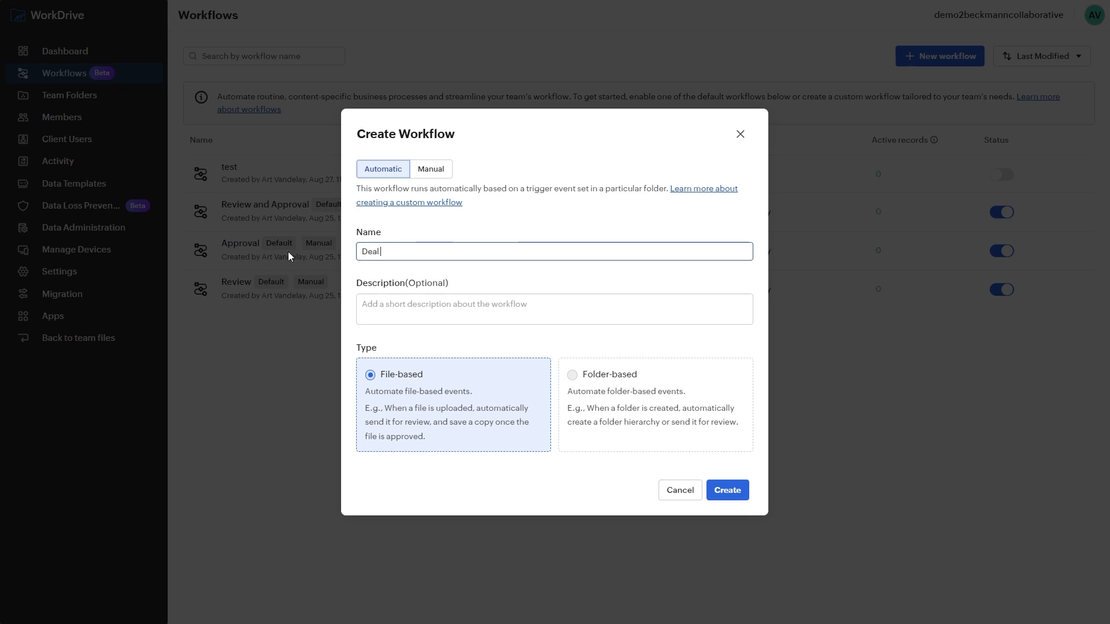
{"action": "type", "text": "Master Folder"}
{"action": "left_click", "coordinate": [574, 381]}
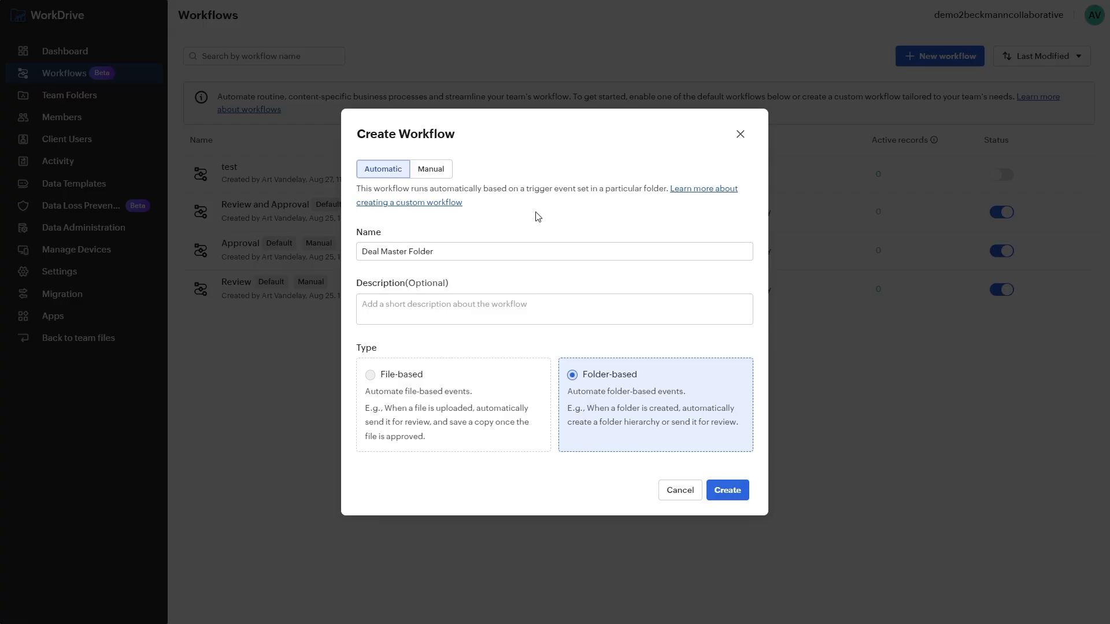
{"action": "left_click", "coordinate": [438, 171]}
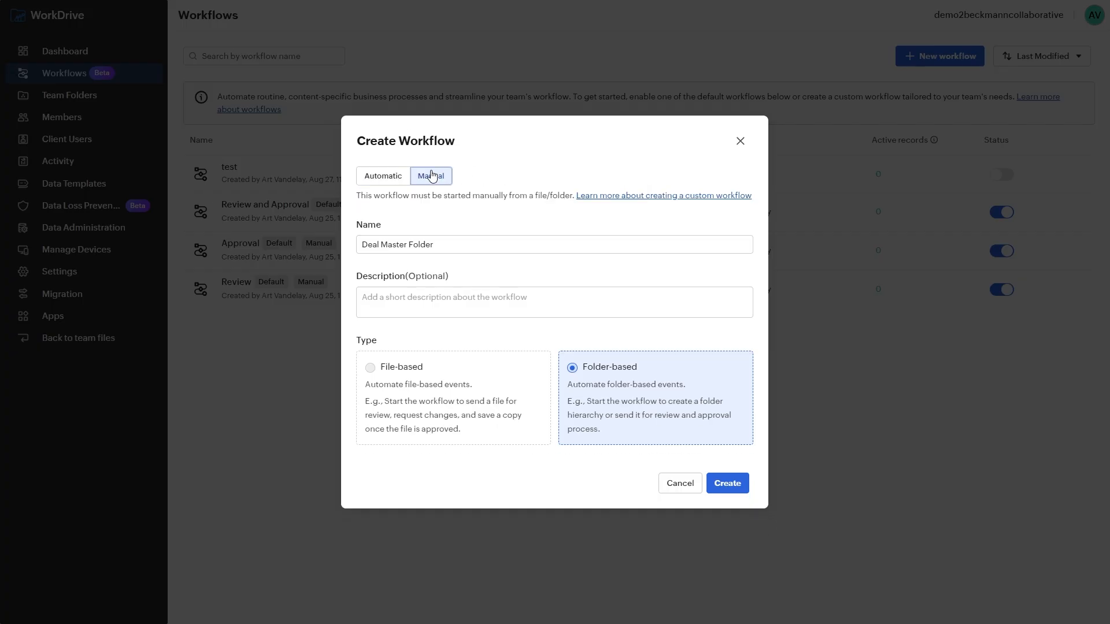
{"action": "left_click", "coordinate": [530, 242]}
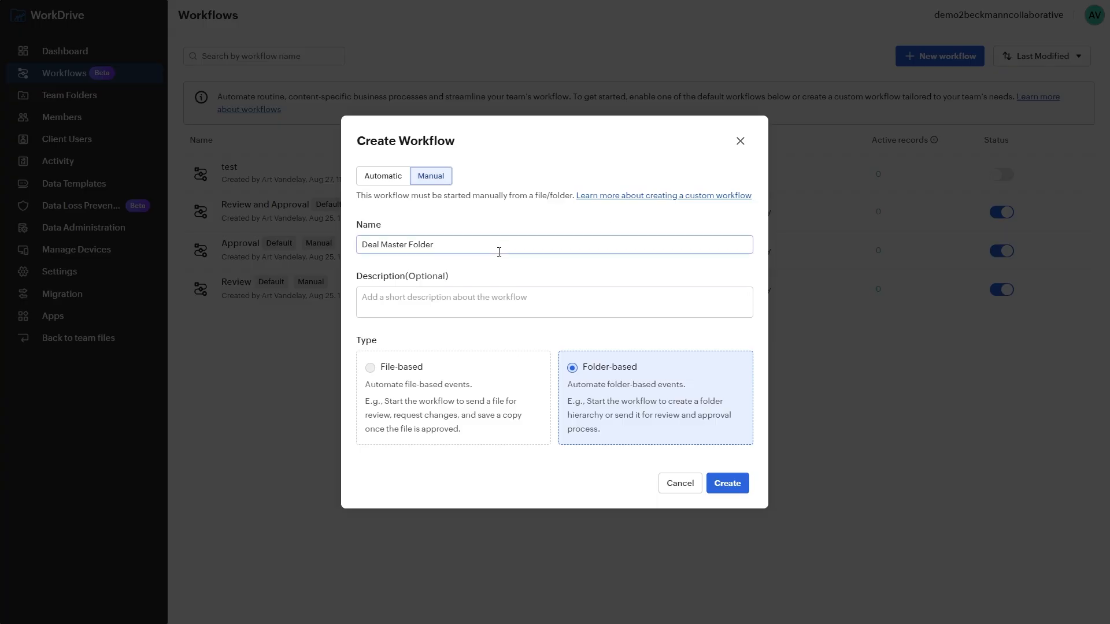
{"action": "left_click", "coordinate": [376, 185]}
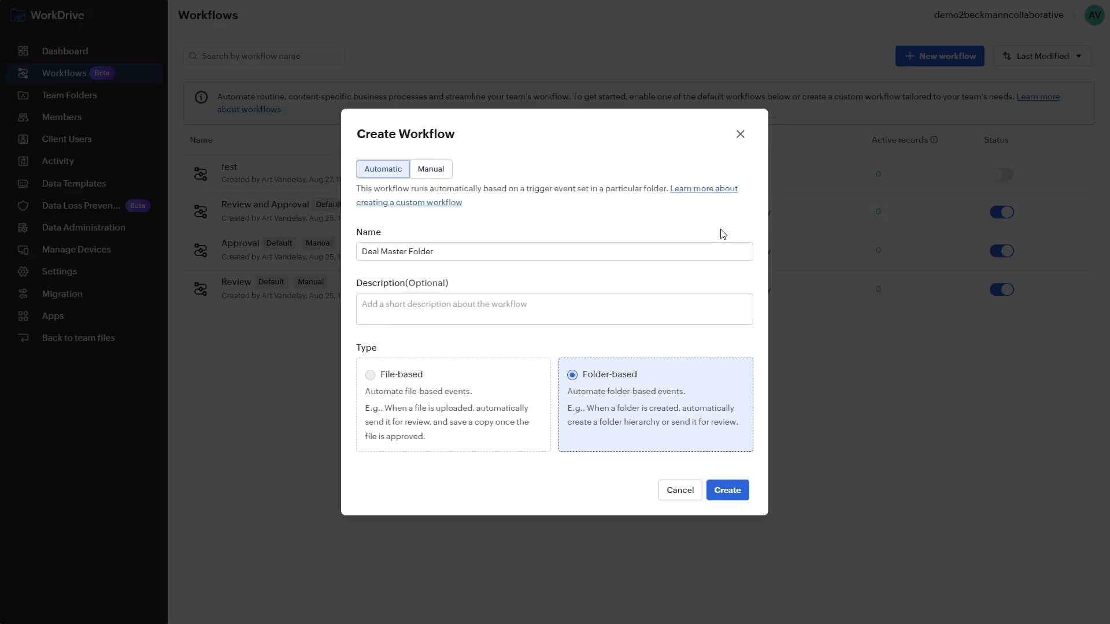
Create the workflow without custom fields and add a first state named Create Subfolders via Template.
{"action": "left_click", "coordinate": [726, 491]}
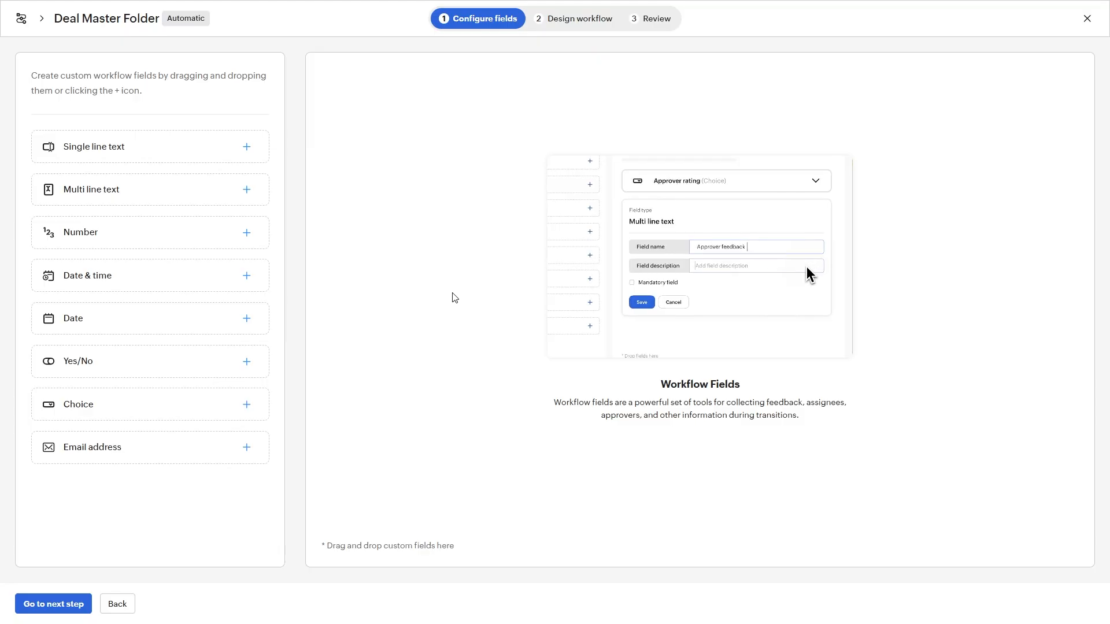
{"action": "left_click", "coordinate": [50, 607]}
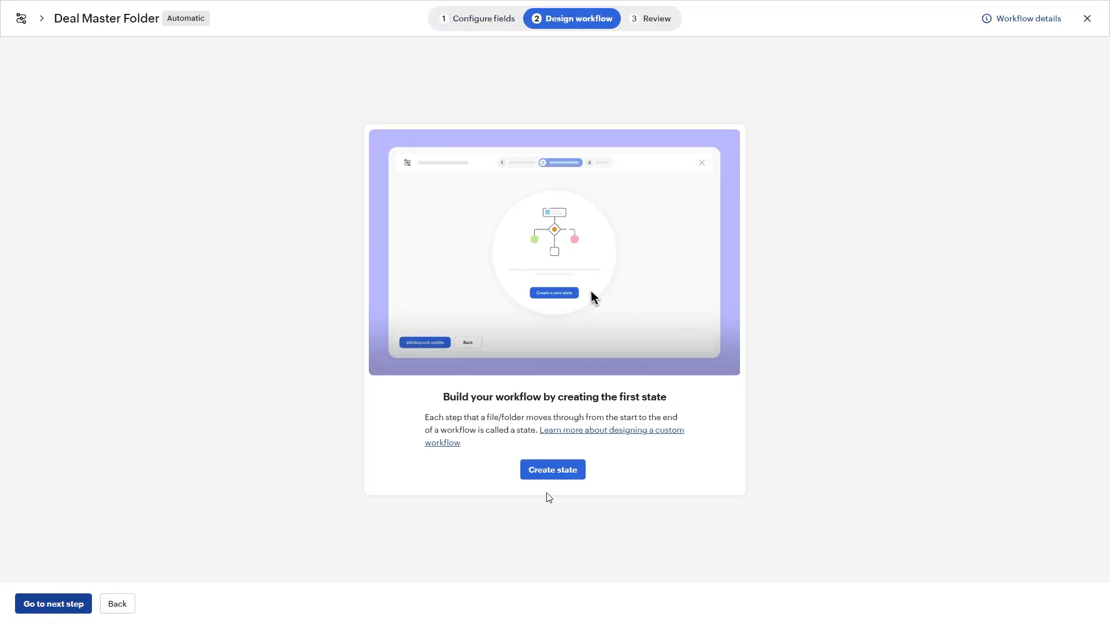
{"action": "left_click", "coordinate": [558, 473]}
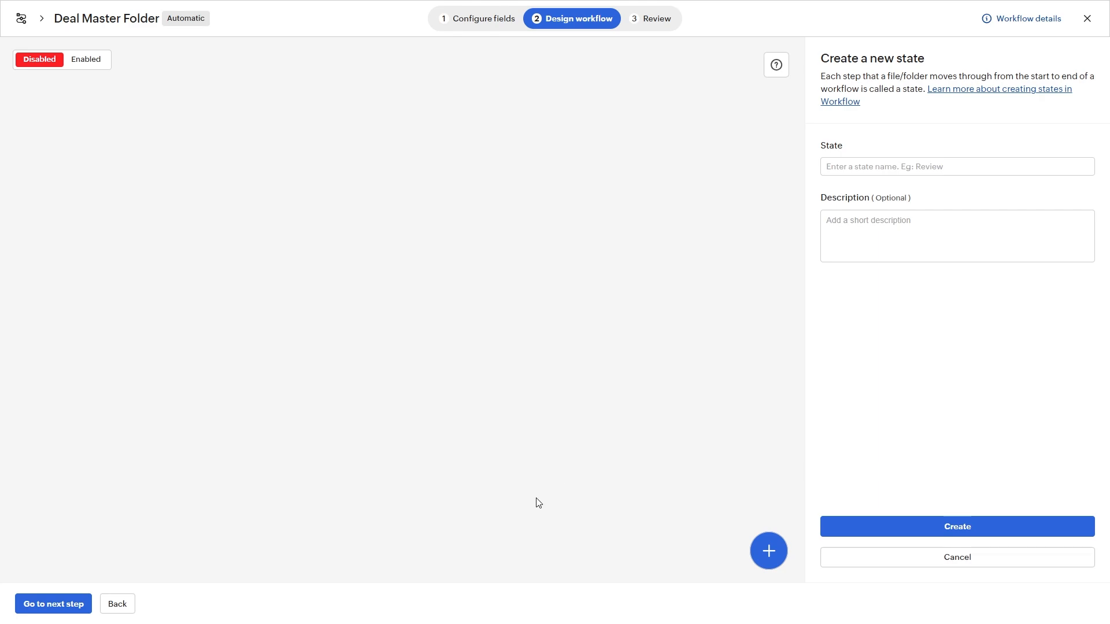
{"action": "left_click", "coordinate": [910, 162]}
{"action": "left_click", "coordinate": [909, 165]}
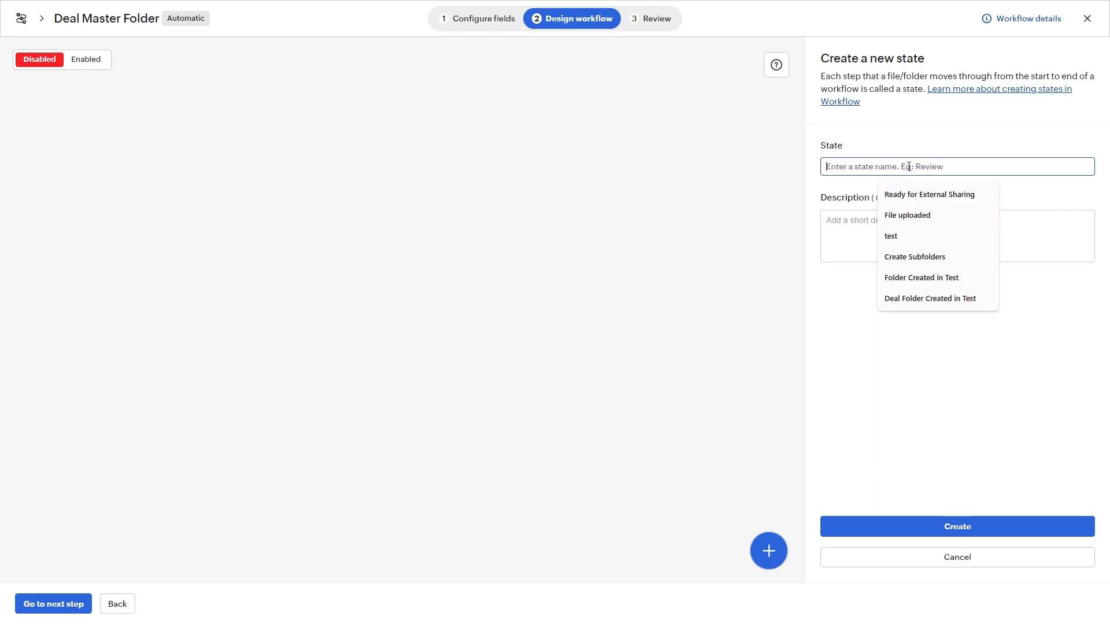
{"action": "type", "text": "De"}
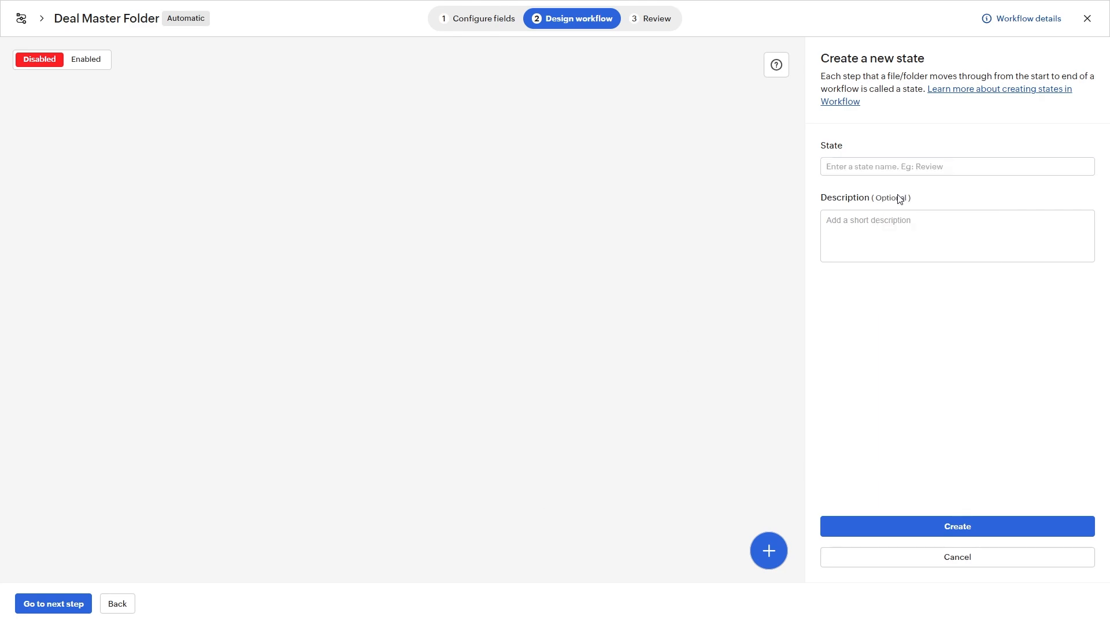
{"action": "left_click", "coordinate": [856, 166]}
{"action": "type", "text": "Create Subfolders via Template"}
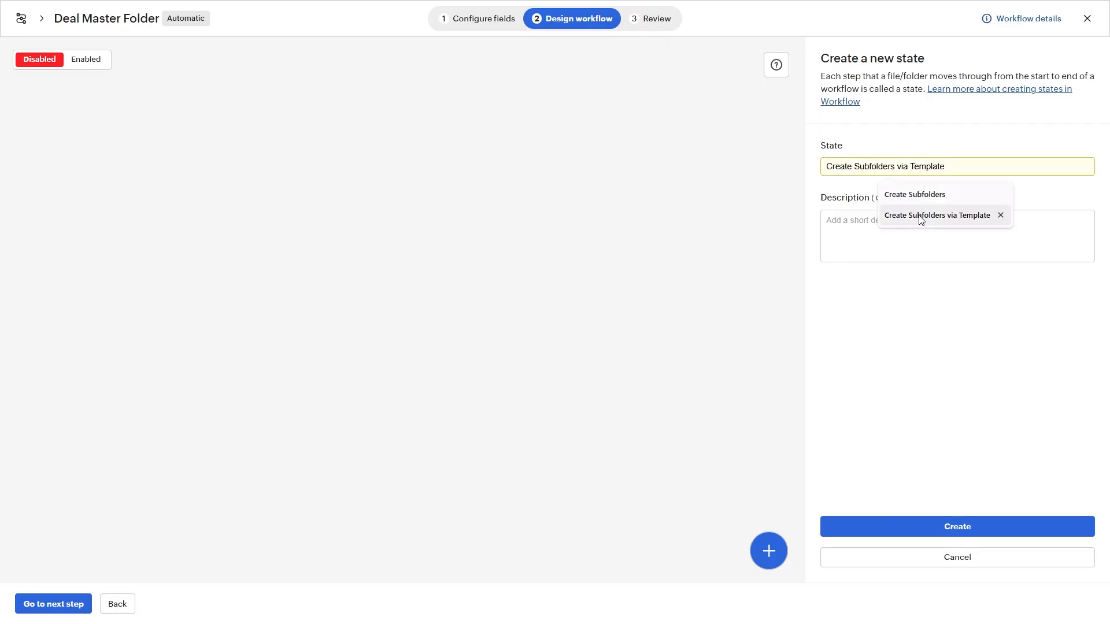
{"action": "left_click", "coordinate": [919, 215]}
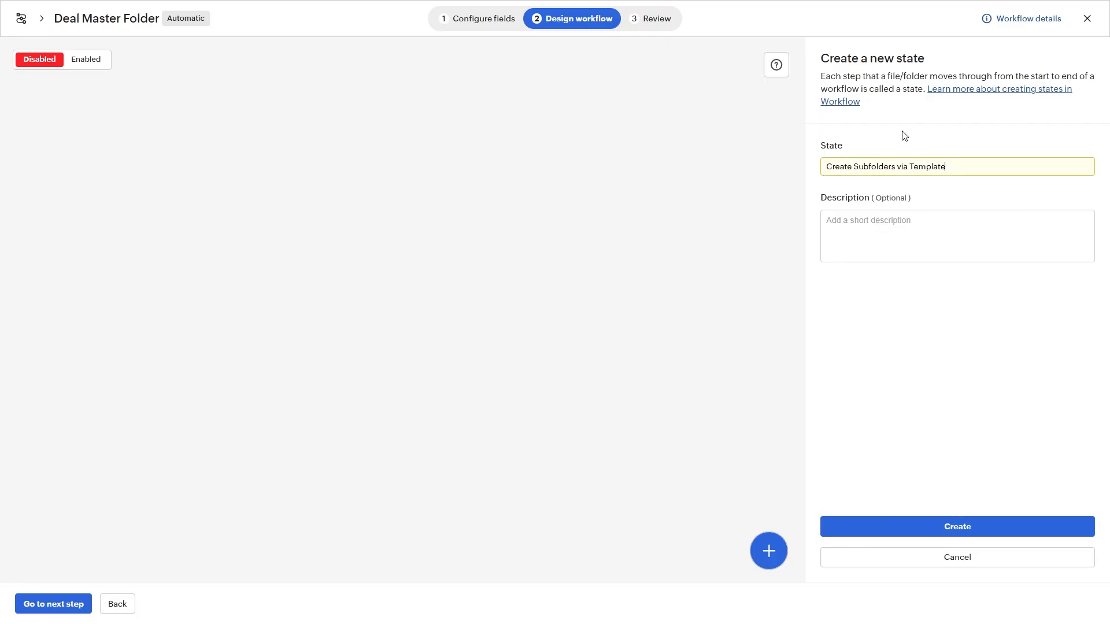
{"action": "left_click", "coordinate": [953, 527]}
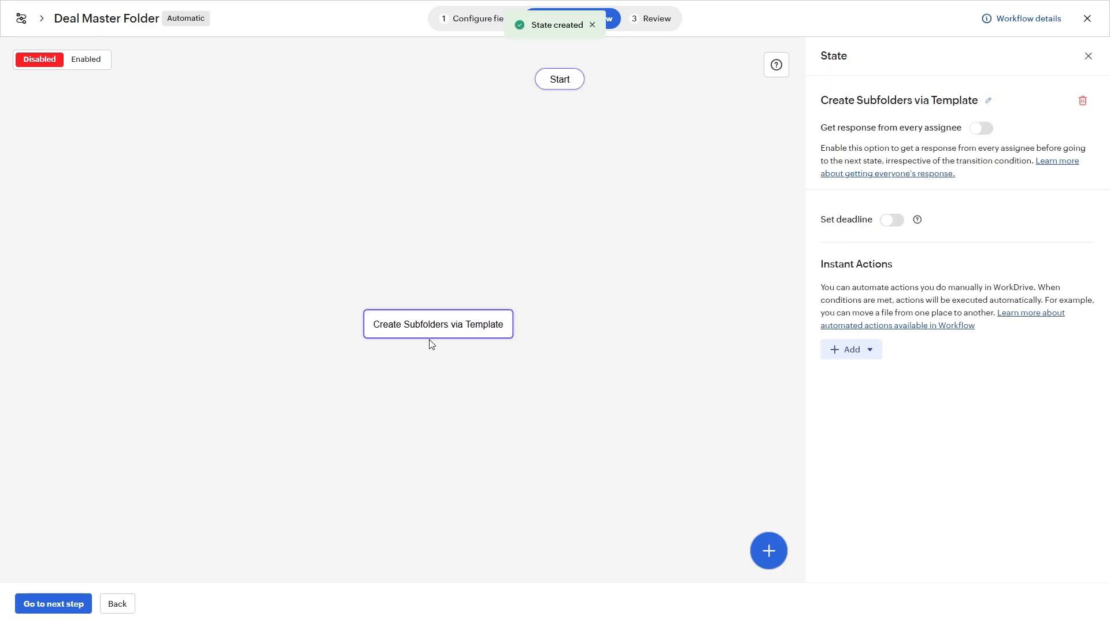
Place the Create Subfolders via Template state directly below Start and connect Start to it.
{"action": "left_click_drag", "start_coordinate": [421, 325], "coordinate": [552, 141]}
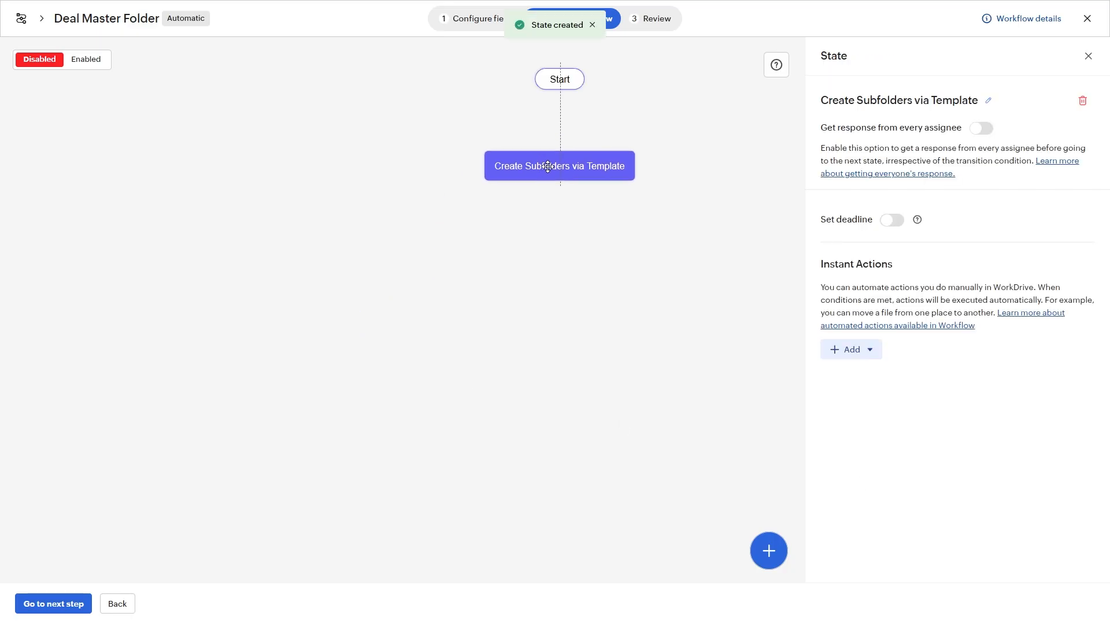
{"action": "left_click_drag", "start_coordinate": [560, 91], "coordinate": [562, 97]}
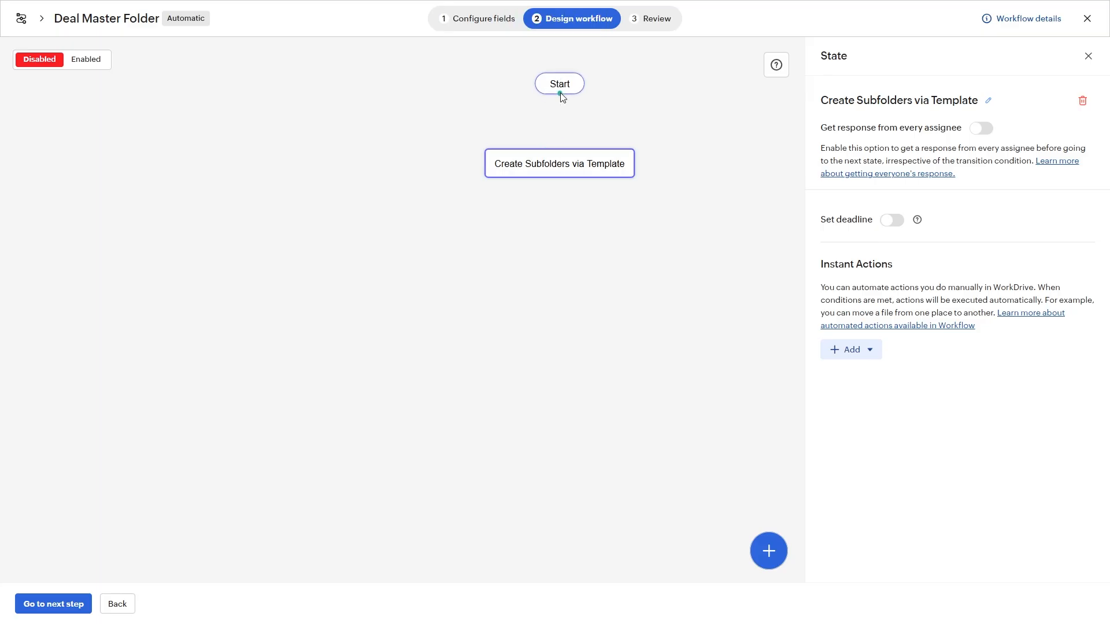
{"action": "left_click_drag", "start_coordinate": [561, 94], "coordinate": [564, 153]}
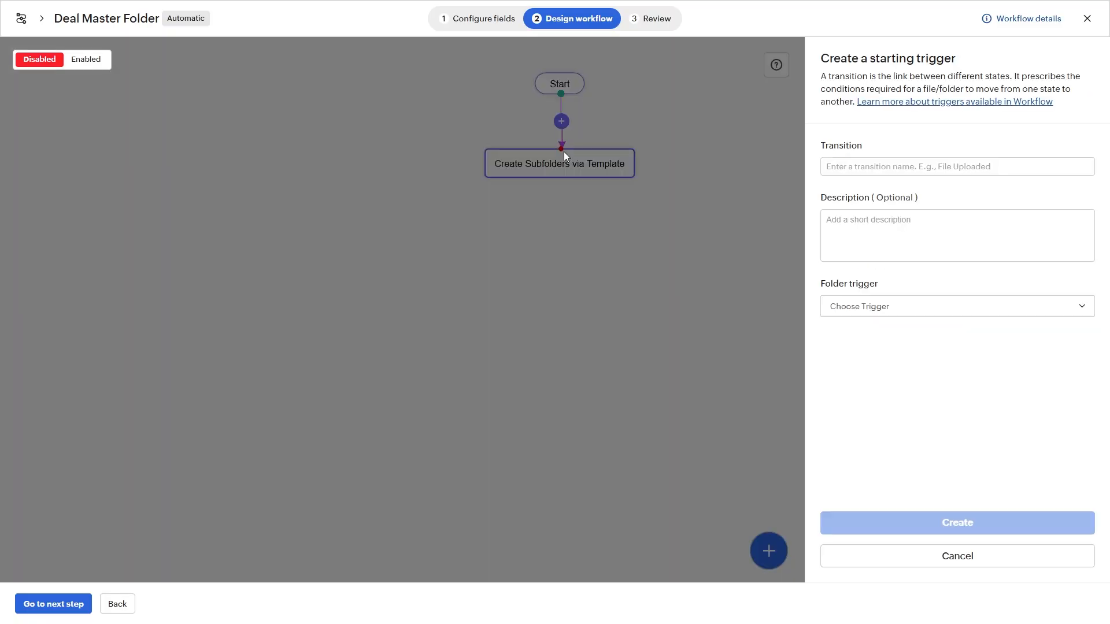
Name the starting transition Deal Master Folder Created and set its folder trigger to When folder is created.
{"action": "left_click", "coordinate": [953, 172]}
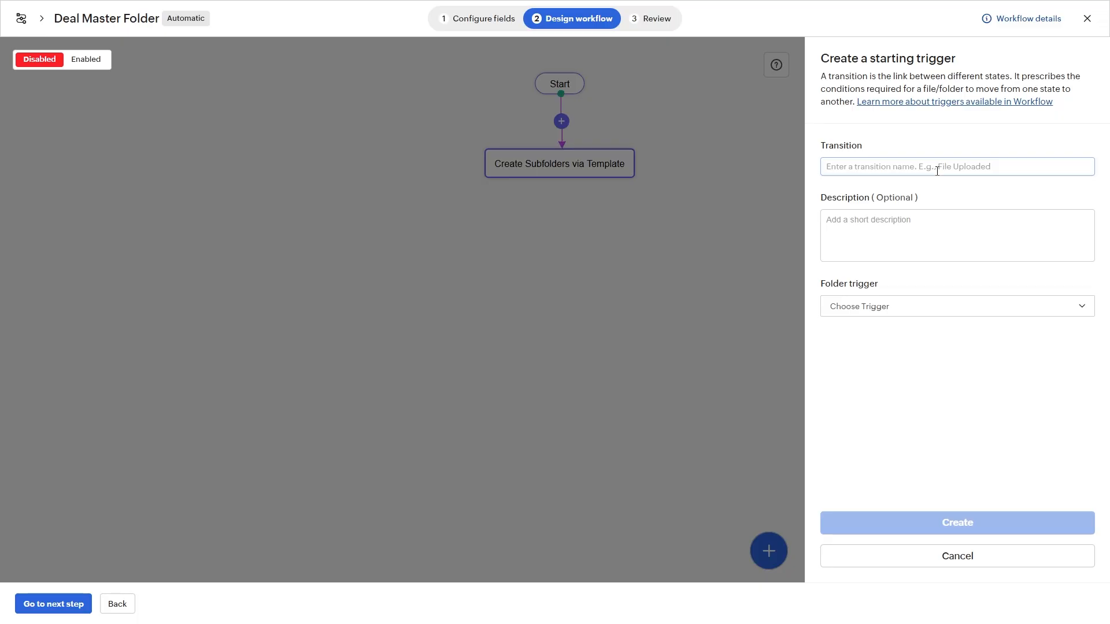
{"action": "left_click", "coordinate": [893, 166]}
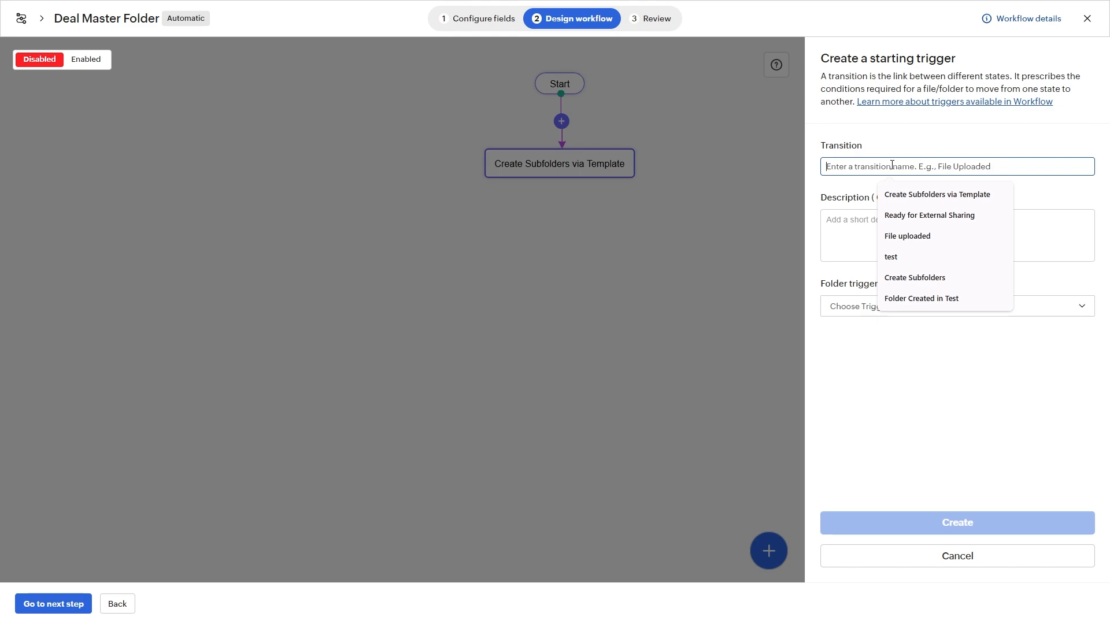
{"action": "type", "text": "Mas"}
{"action": "key", "text": "BackSpace"}
{"action": "type", "text": "Deal Mas"}
{"action": "left_click", "coordinate": [931, 194]}
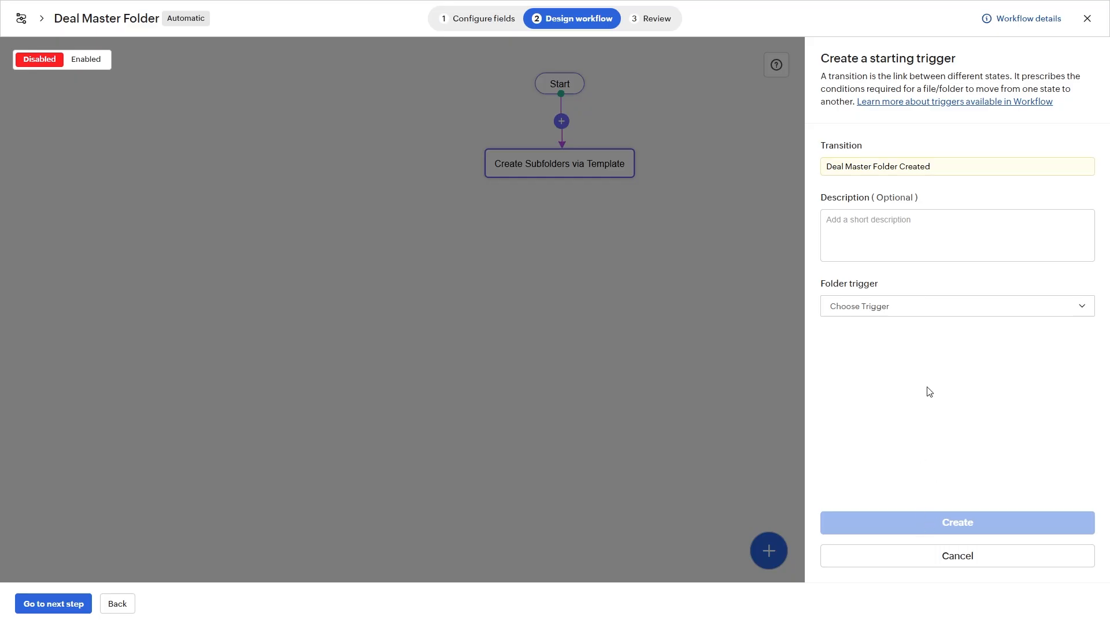
{"action": "left_click", "coordinate": [920, 312]}
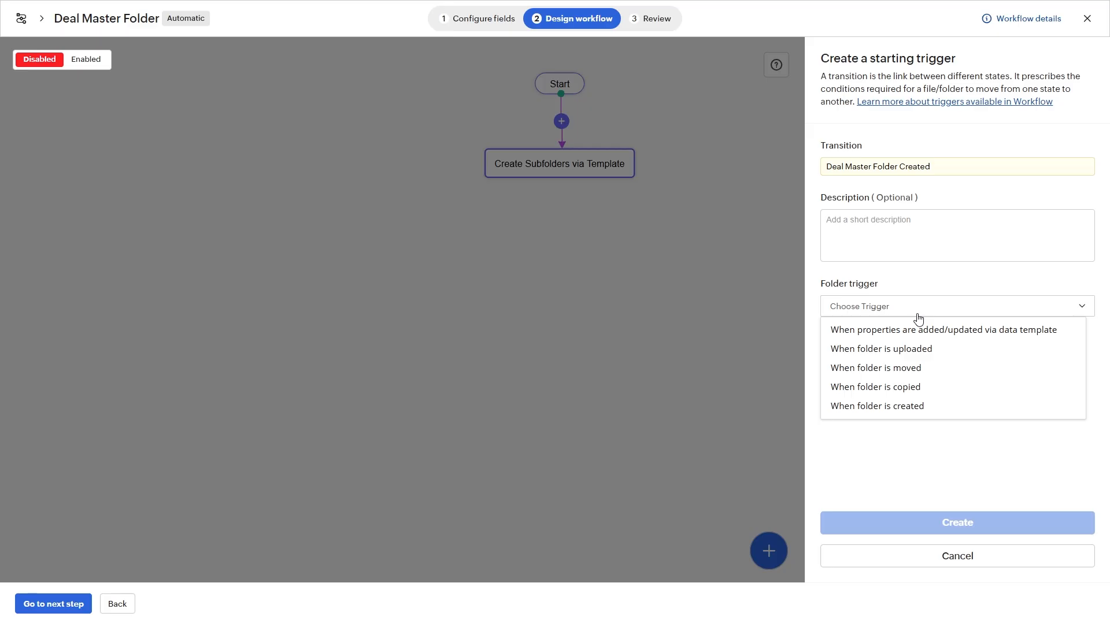
{"action": "left_click", "coordinate": [873, 409]}
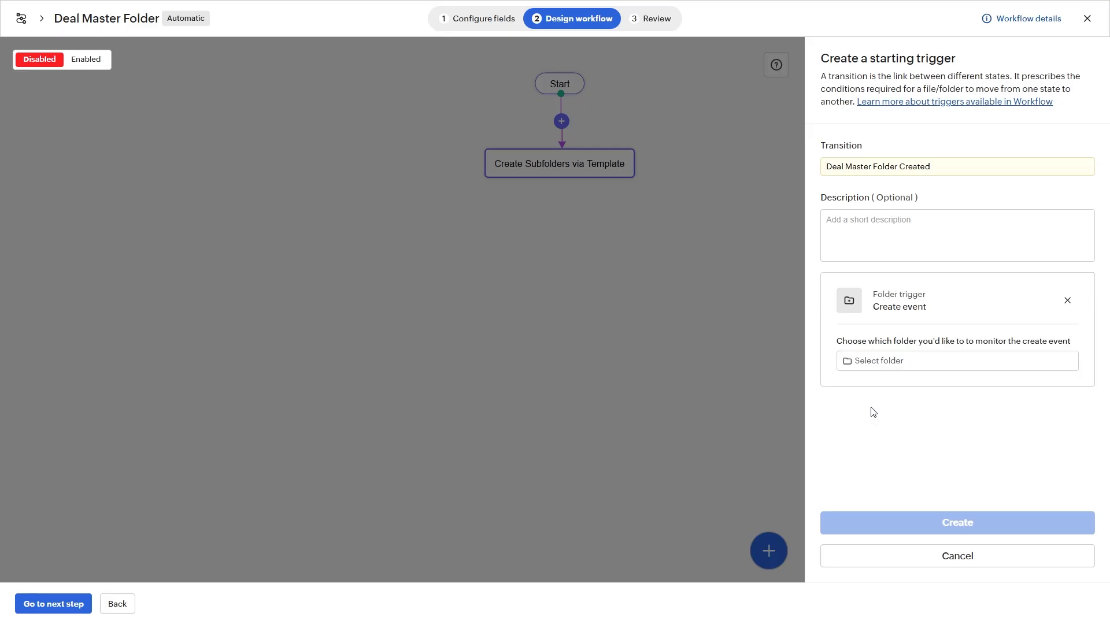
Choose the Deals folder in the General team folder as the folder monitored for the create event.
{"action": "left_click", "coordinate": [897, 369]}
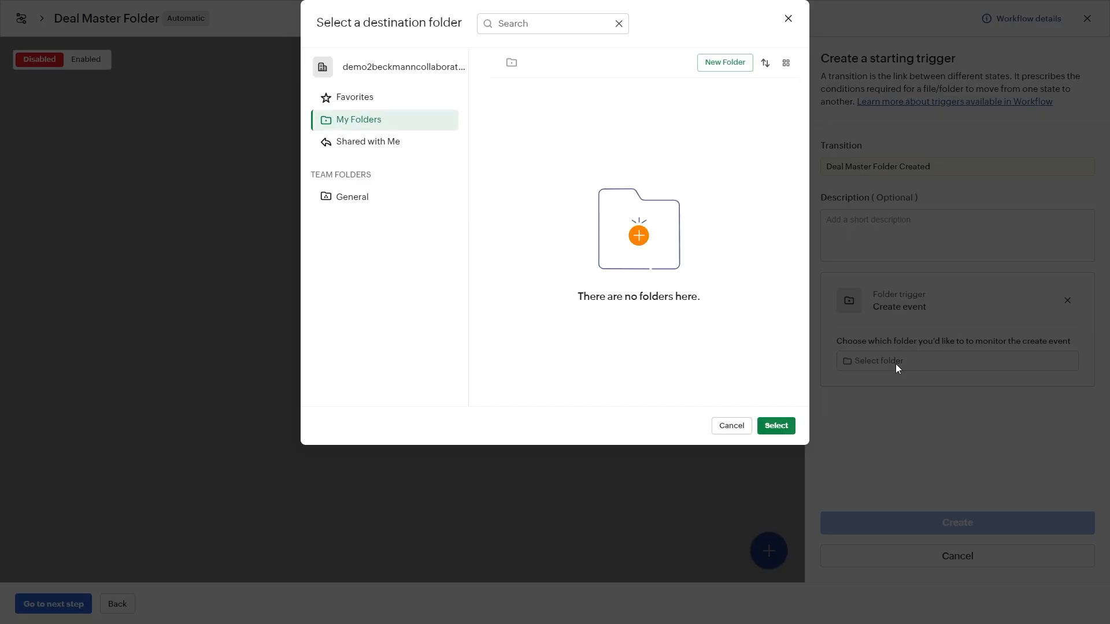
{"action": "left_click", "coordinate": [356, 203]}
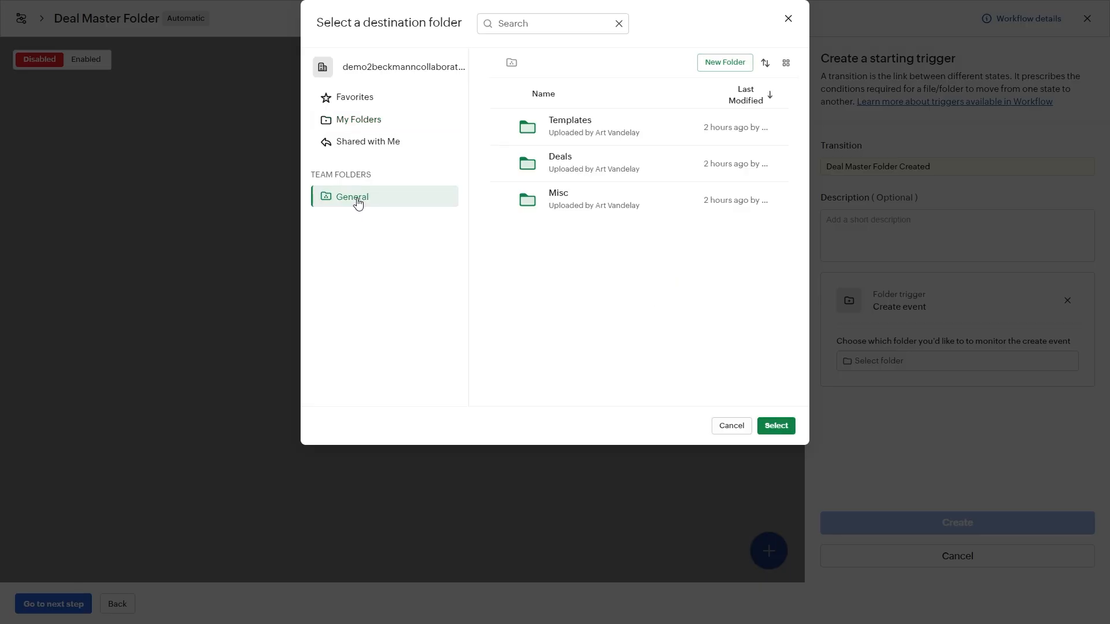
{"action": "left_click", "coordinate": [549, 162]}
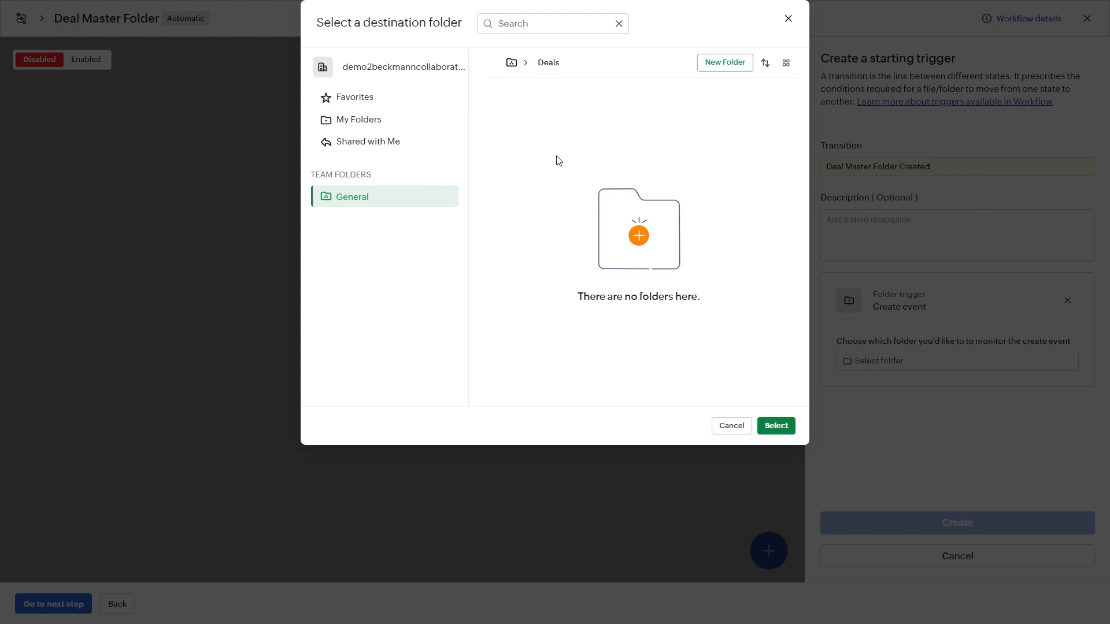
{"action": "left_click", "coordinate": [778, 427]}
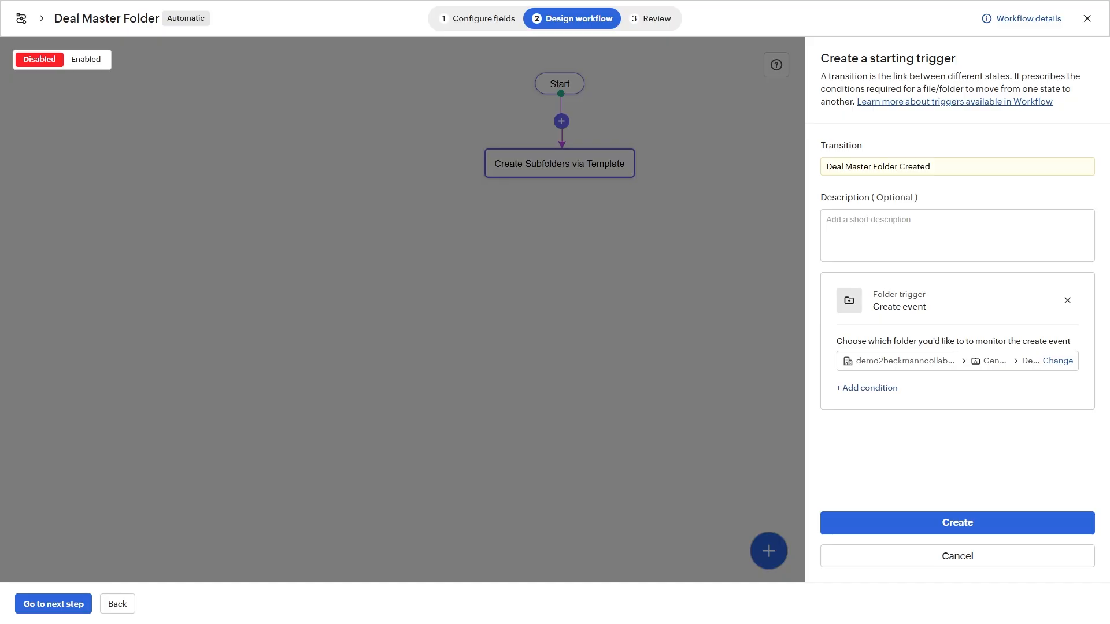
Add a trigger condition that the folder name starts with Deal_, and create the starting trigger.
{"action": "left_click", "coordinate": [866, 393]}
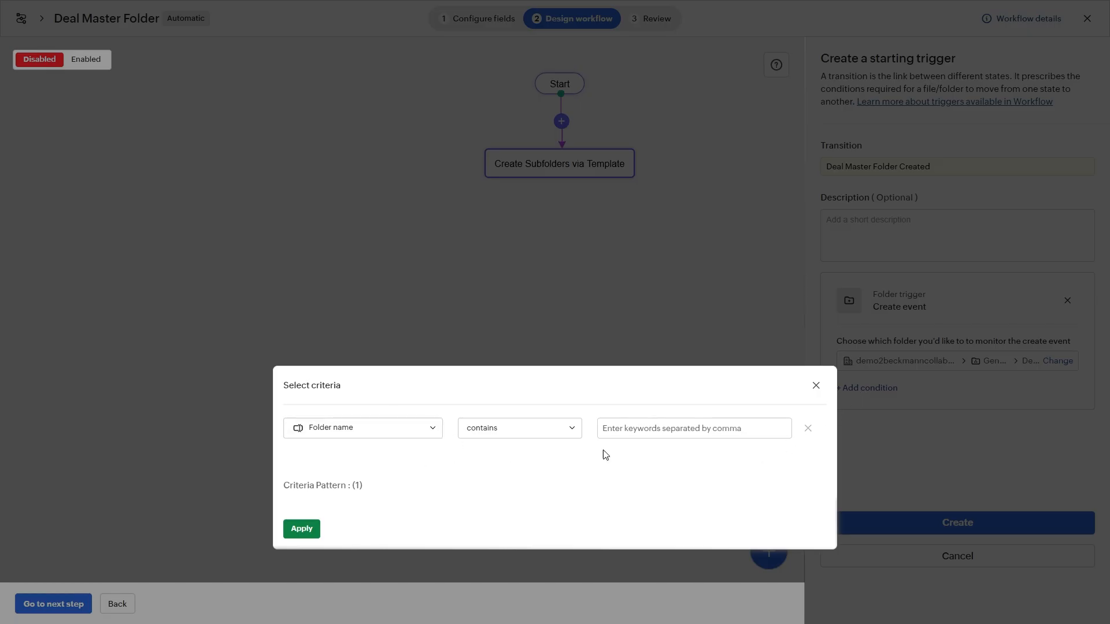
{"action": "left_click", "coordinate": [480, 435]}
{"action": "left_click", "coordinate": [497, 493]}
{"action": "left_click", "coordinate": [644, 428]}
{"action": "type", "text": "Deal_"}
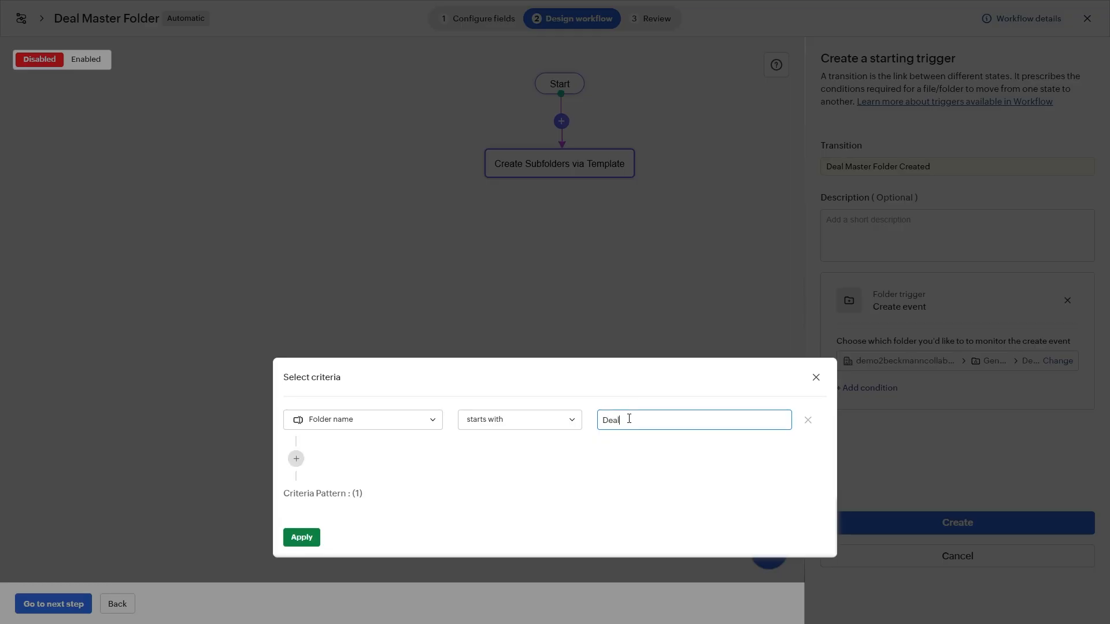
{"action": "left_click", "coordinate": [307, 541]}
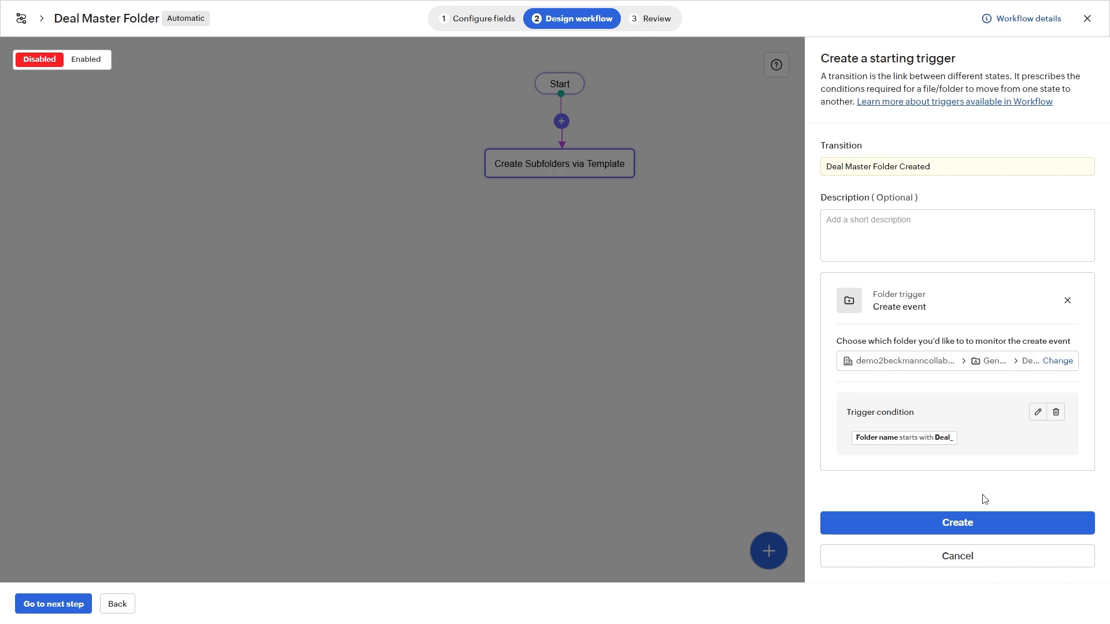
{"action": "left_click", "coordinate": [965, 524]}
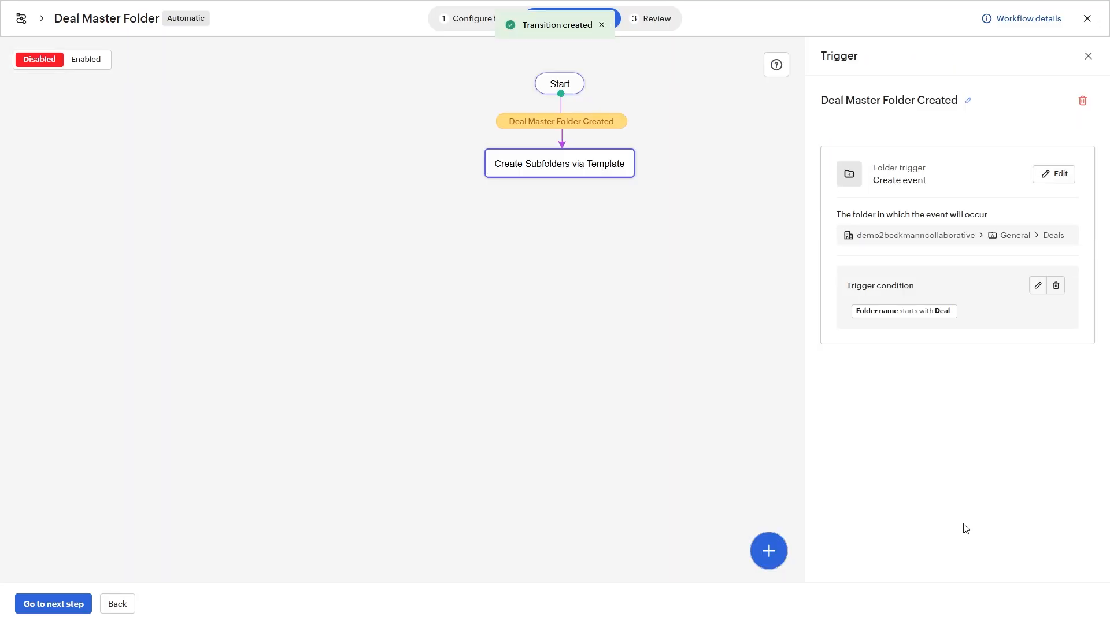
Align the Create Subfolders via Template state under Start and add a folder Copy instant action to it.
{"action": "left_click_drag", "start_coordinate": [578, 165], "coordinate": [576, 162]}
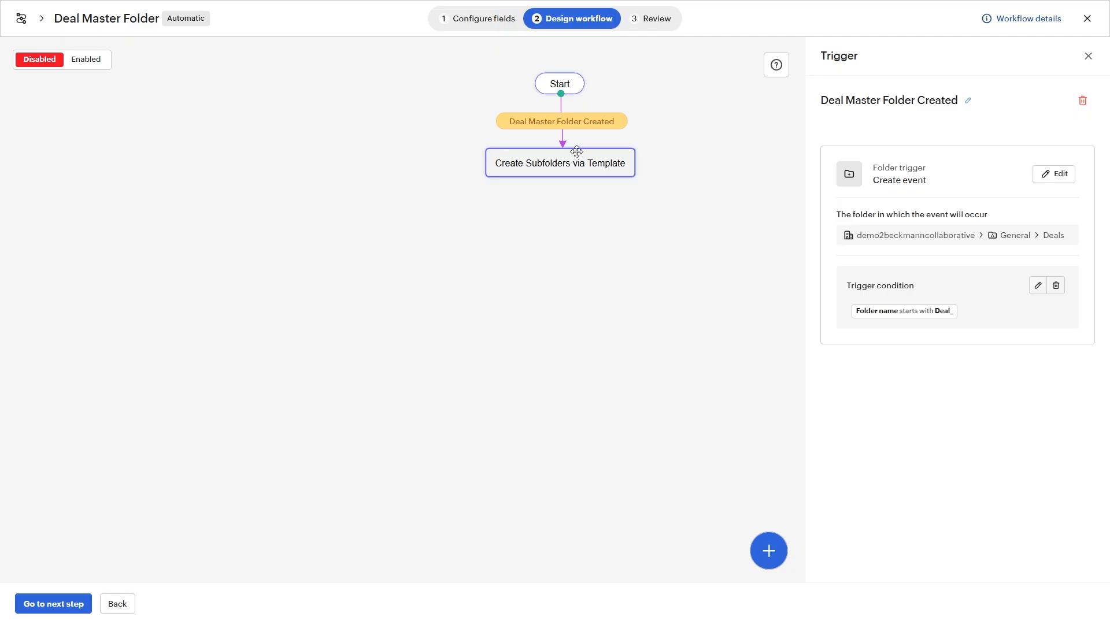
{"action": "left_click", "coordinate": [605, 161]}
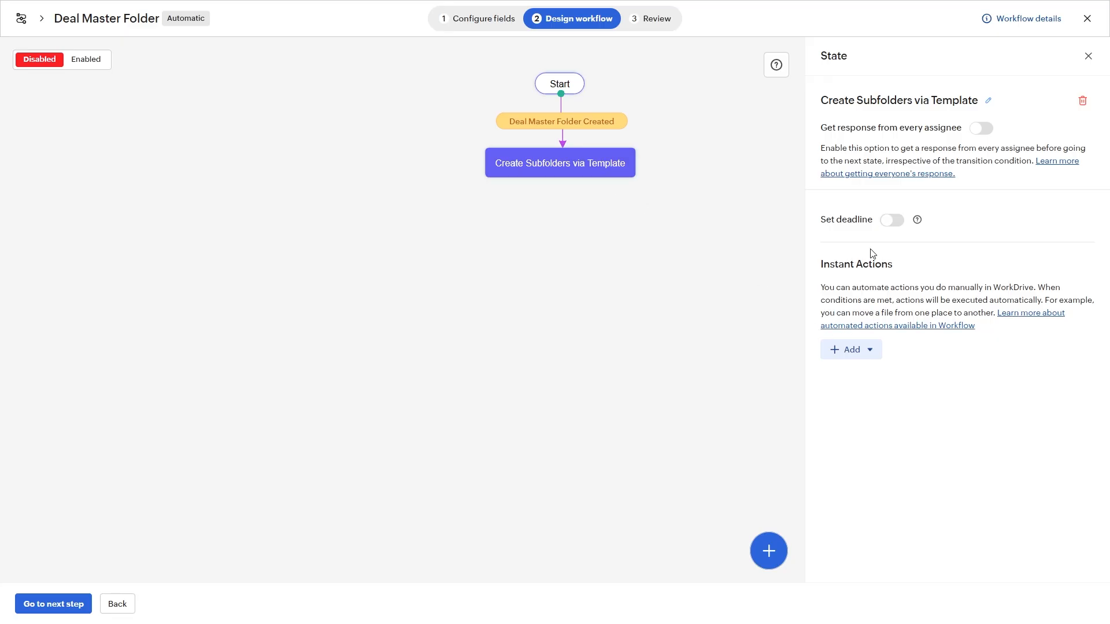
{"action": "left_click", "coordinate": [860, 359]}
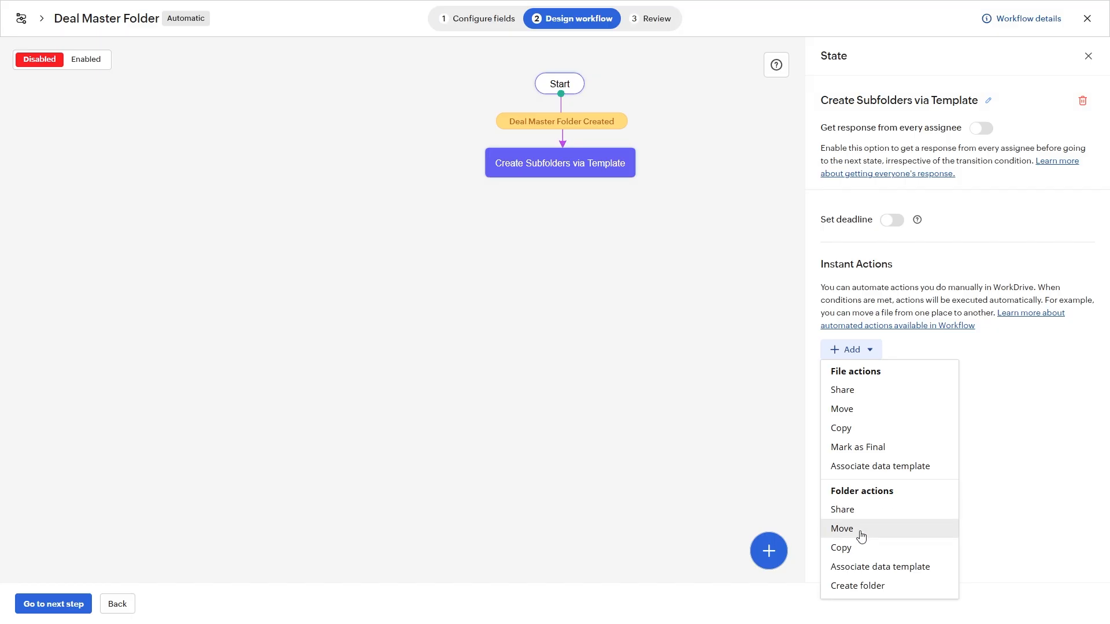
{"action": "left_click", "coordinate": [853, 554]}
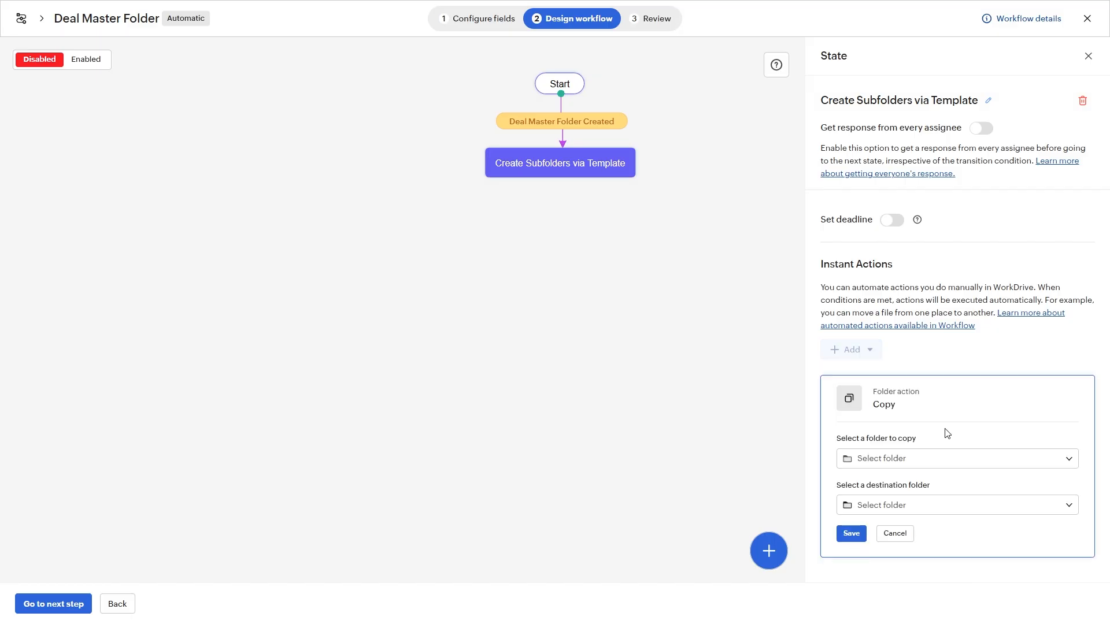
Choose the Deliverables folder from Deal Folder Template, inside Templates in the General team folder, as the folder to copy.
{"action": "left_click", "coordinate": [930, 460]}
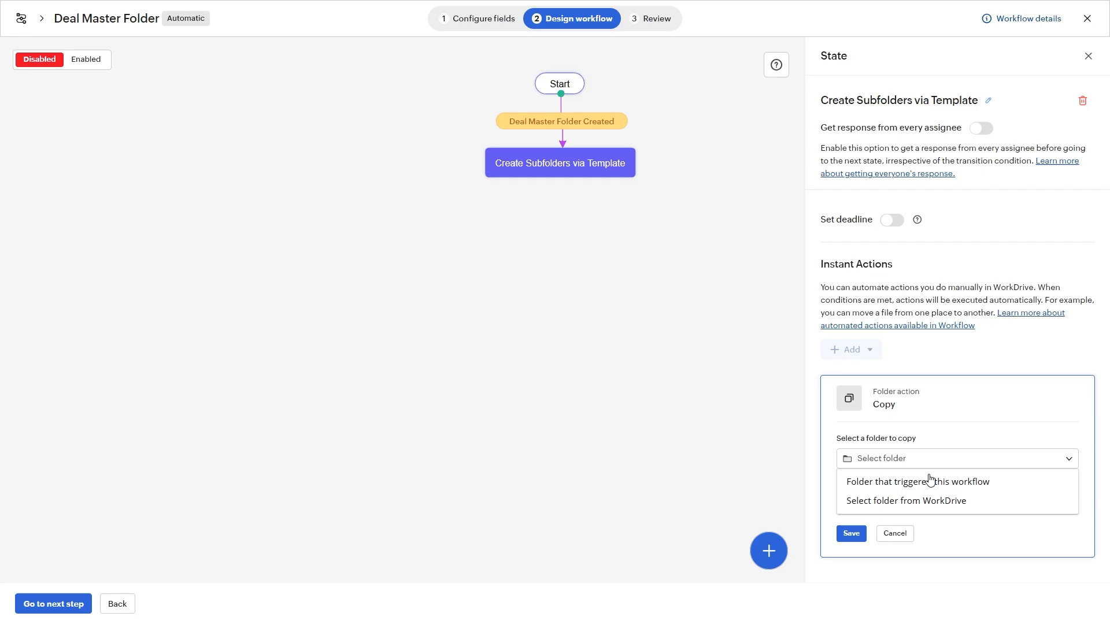
{"action": "left_click", "coordinate": [924, 507]}
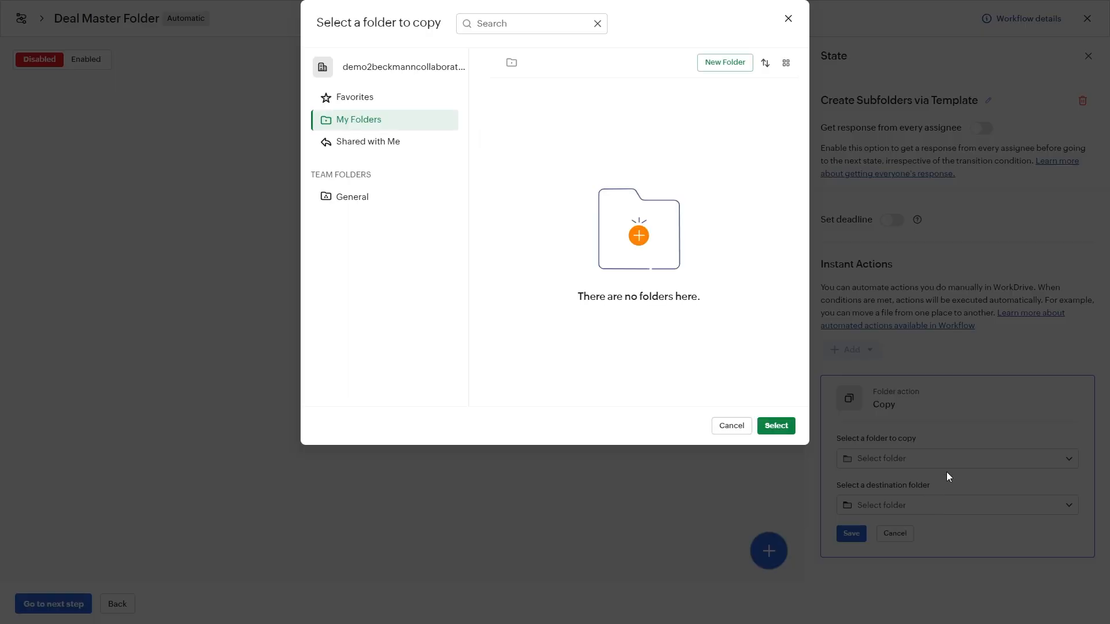
{"action": "left_click", "coordinate": [361, 211]}
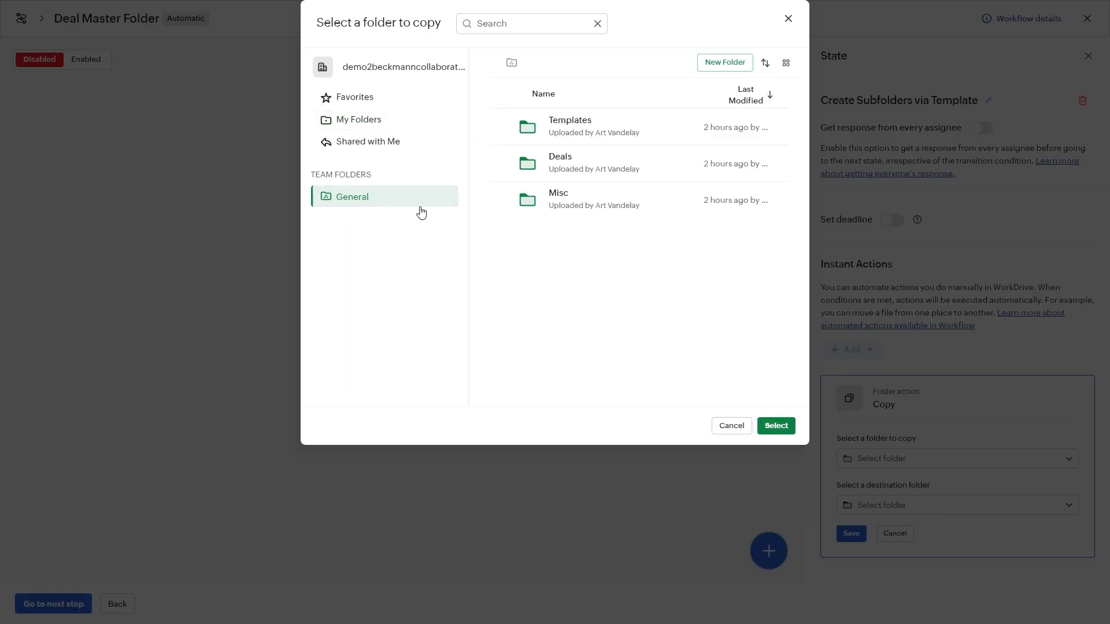
{"action": "left_click", "coordinate": [578, 123]}
{"action": "left_click", "coordinate": [579, 123]}
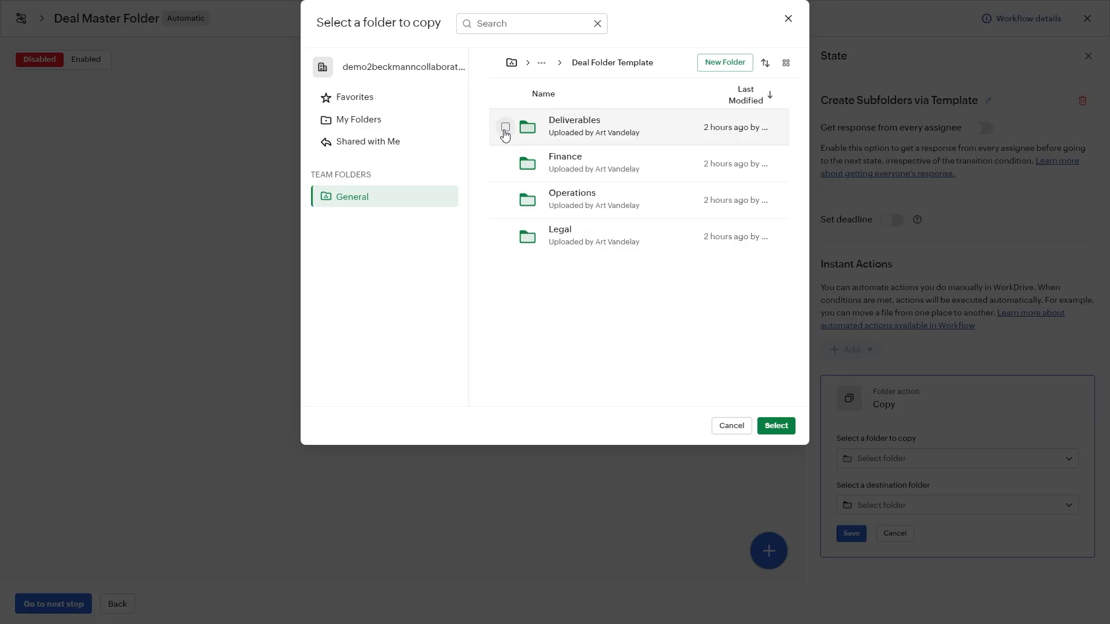
{"action": "left_click", "coordinate": [505, 129]}
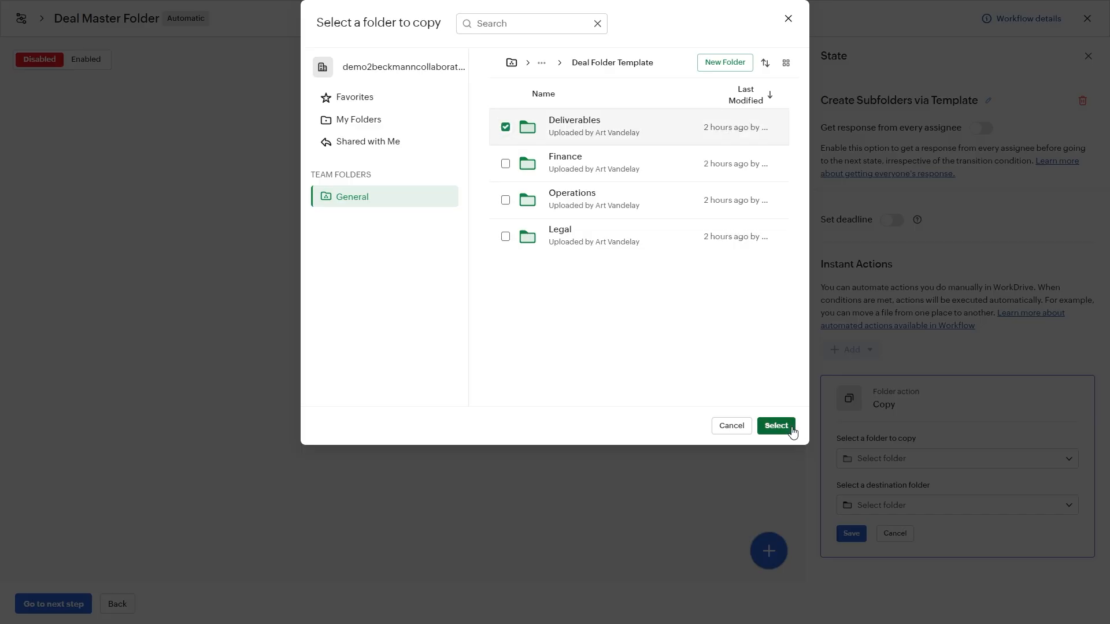
{"action": "left_click", "coordinate": [785, 426]}
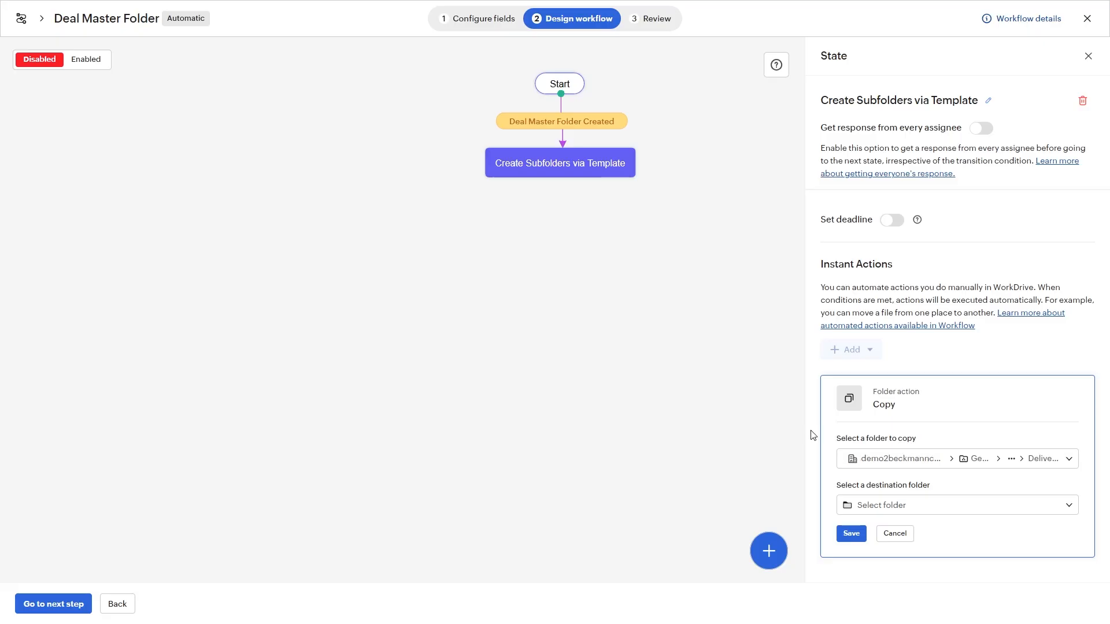
Set the copy destination to the folder that triggered this workflow and save the Deliverables copy action.
{"action": "left_click", "coordinate": [924, 510]}
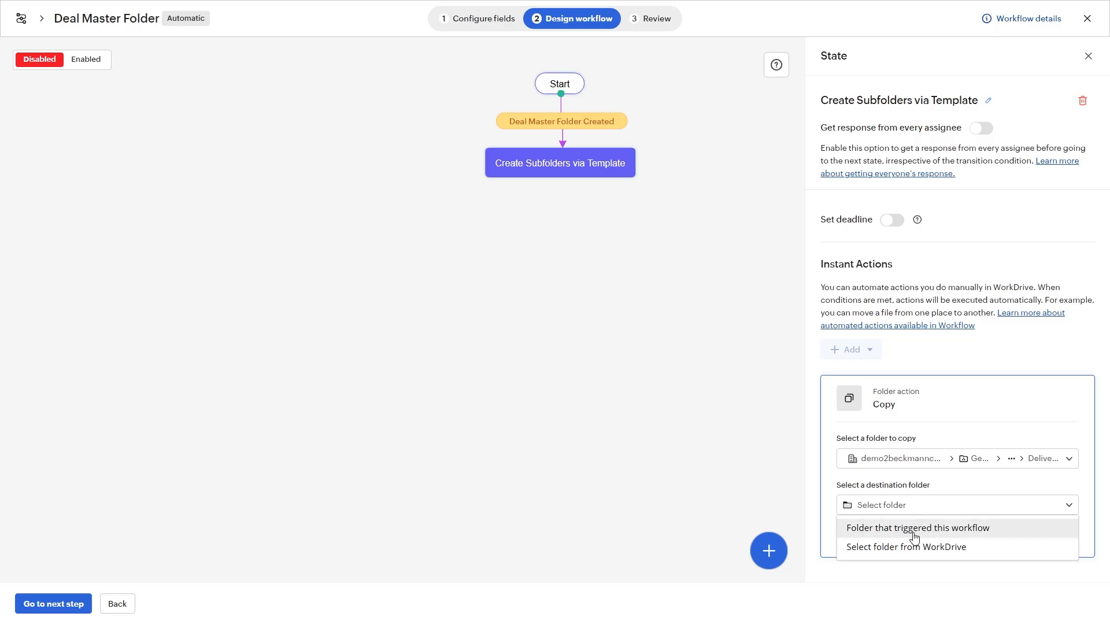
{"action": "left_click", "coordinate": [915, 538]}
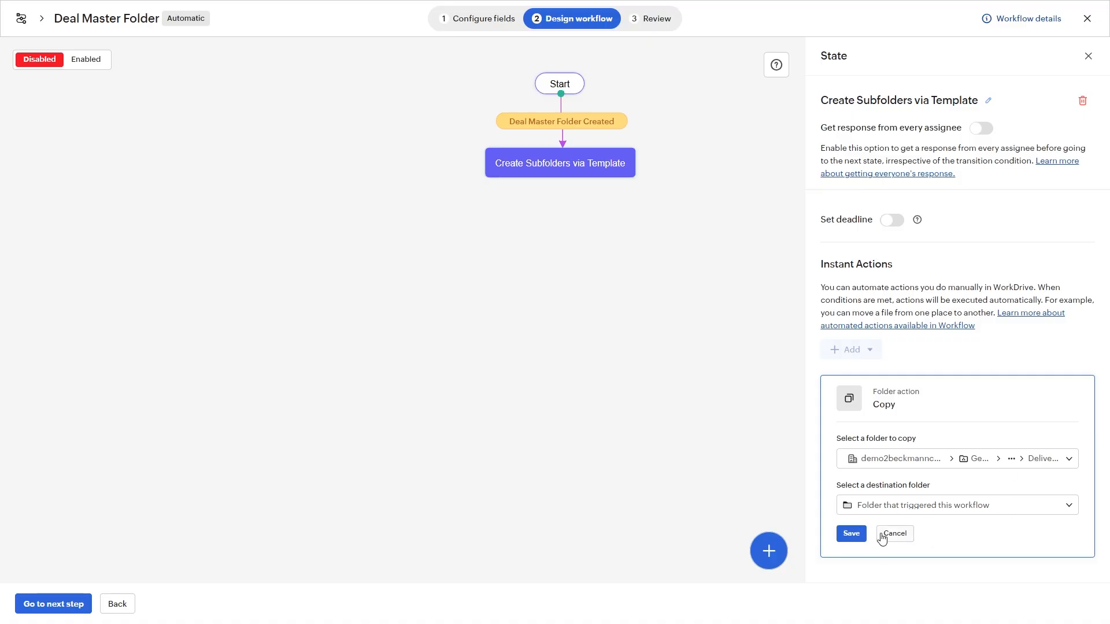
{"action": "left_click", "coordinate": [857, 540]}
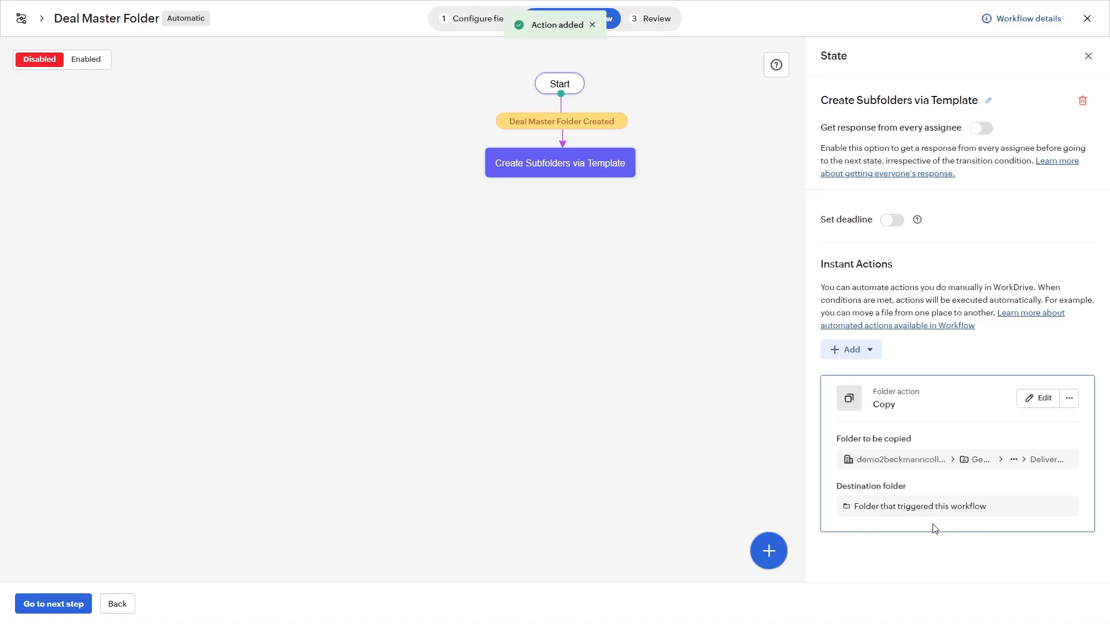
Add a folder Copy action that copies the template's Finance folder into the folder that triggered this workflow.
{"action": "left_click", "coordinate": [864, 351]}
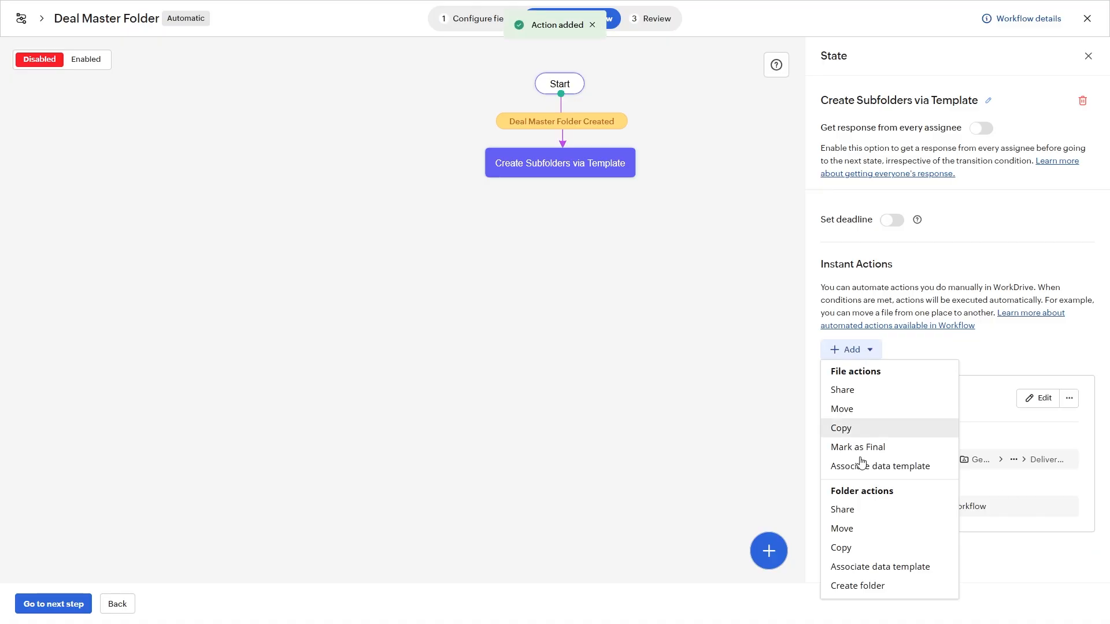
{"action": "left_click", "coordinate": [855, 548]}
{"action": "left_click", "coordinate": [900, 457]}
{"action": "left_click", "coordinate": [902, 431]}
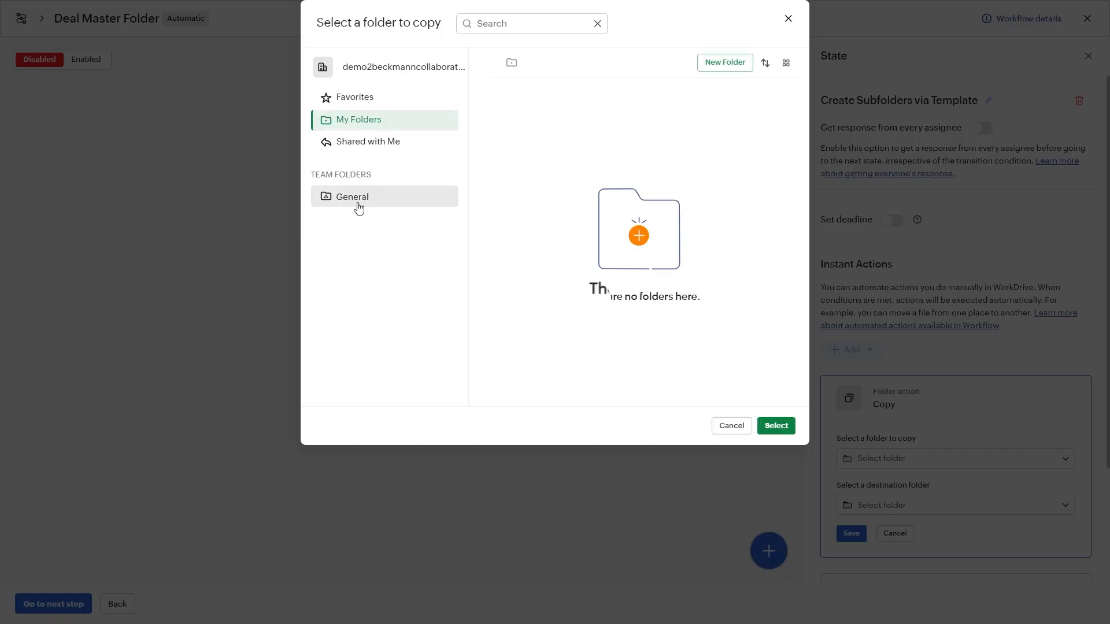
{"action": "left_click", "coordinate": [506, 163]}
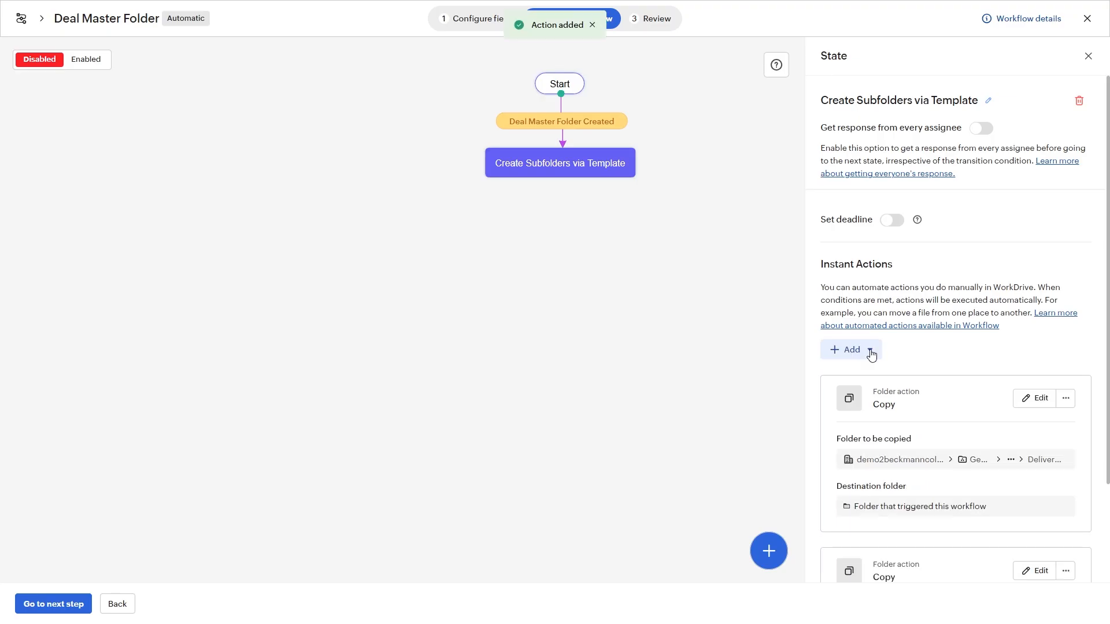
Add a folder Copy action that copies the template's Operations folder into the folder that triggered this workflow.
{"action": "left_click", "coordinate": [870, 349]}
{"action": "left_click", "coordinate": [900, 458]}
{"action": "left_click", "coordinate": [505, 200]}
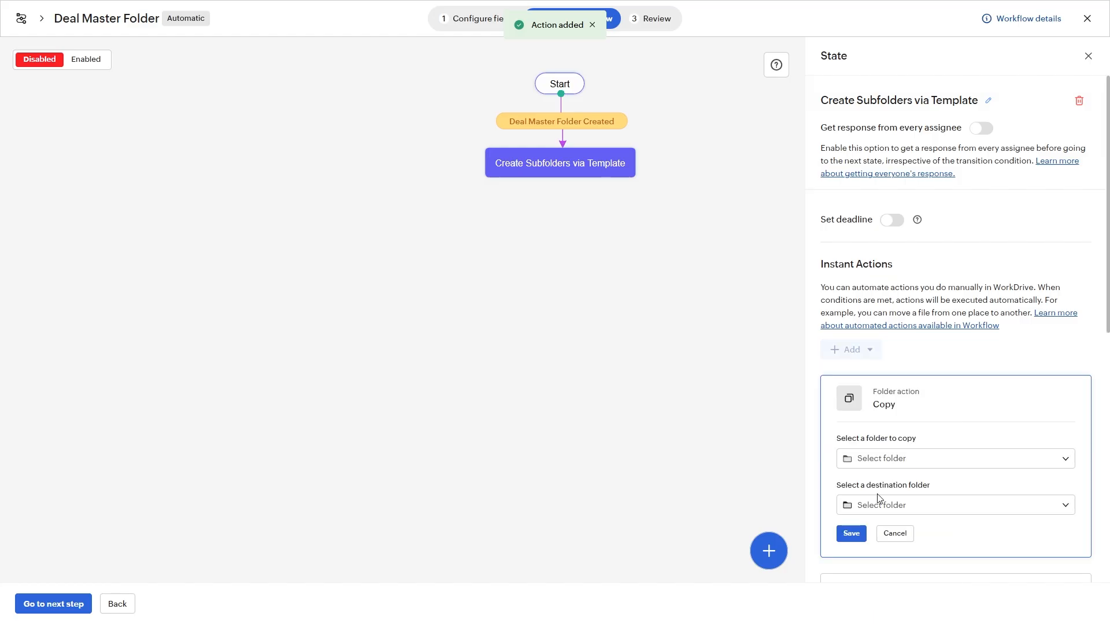
Add a folder Copy action for the template's Legal folder with the triggering folder as destination, and review all copy actions.
{"action": "left_click", "coordinate": [884, 458]}
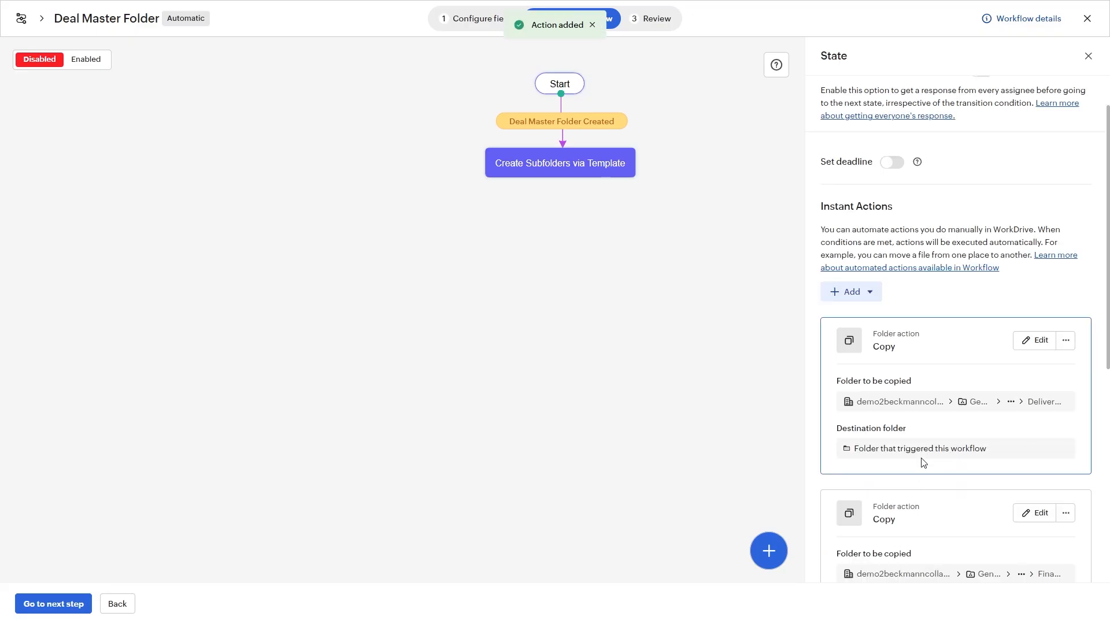
{"action": "scroll", "coordinate": [924, 474], "scroll_direction": "down", "scroll_amount": 6}
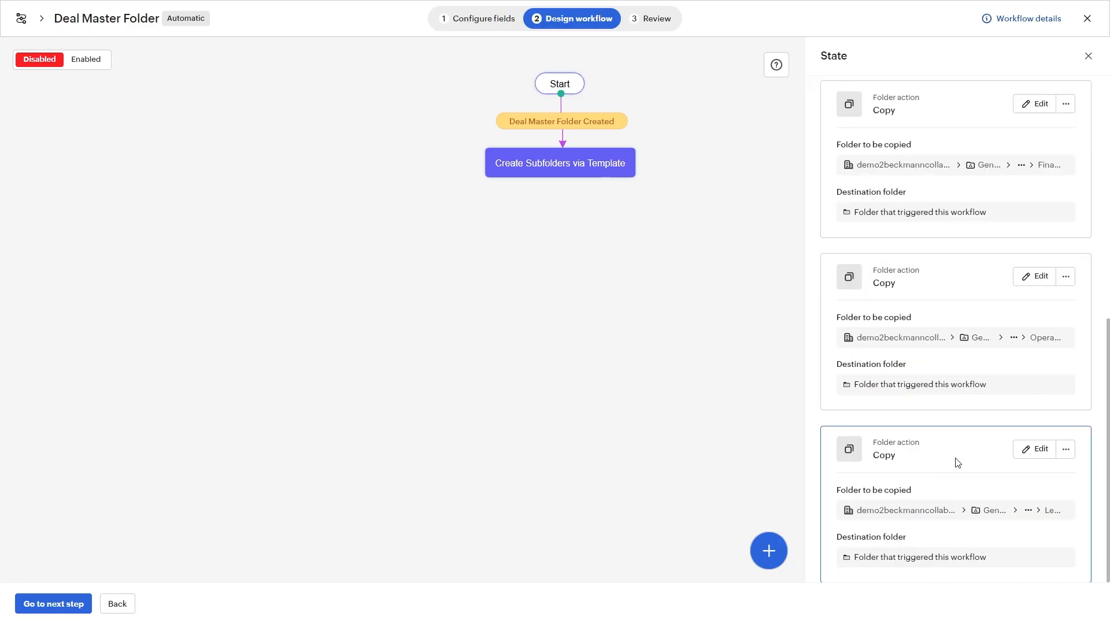
{"action": "scroll", "coordinate": [955, 506], "scroll_direction": "up", "scroll_amount": 10}
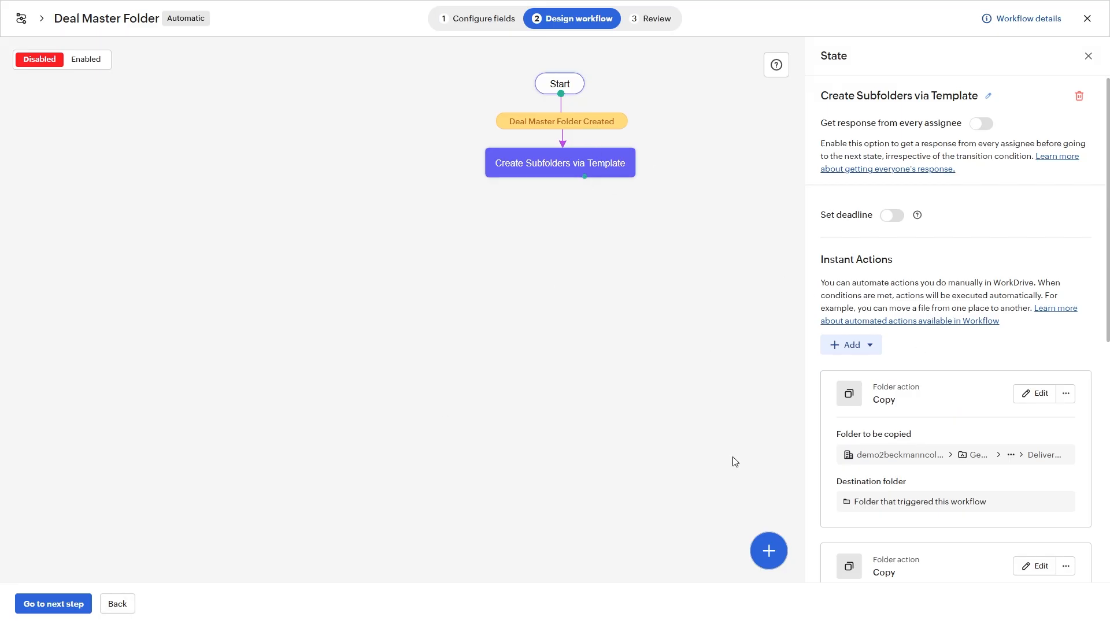
Enable and activate the Deal Master Folder workflow, and open its tracking view from the workflow list.
{"action": "left_click", "coordinate": [68, 608]}
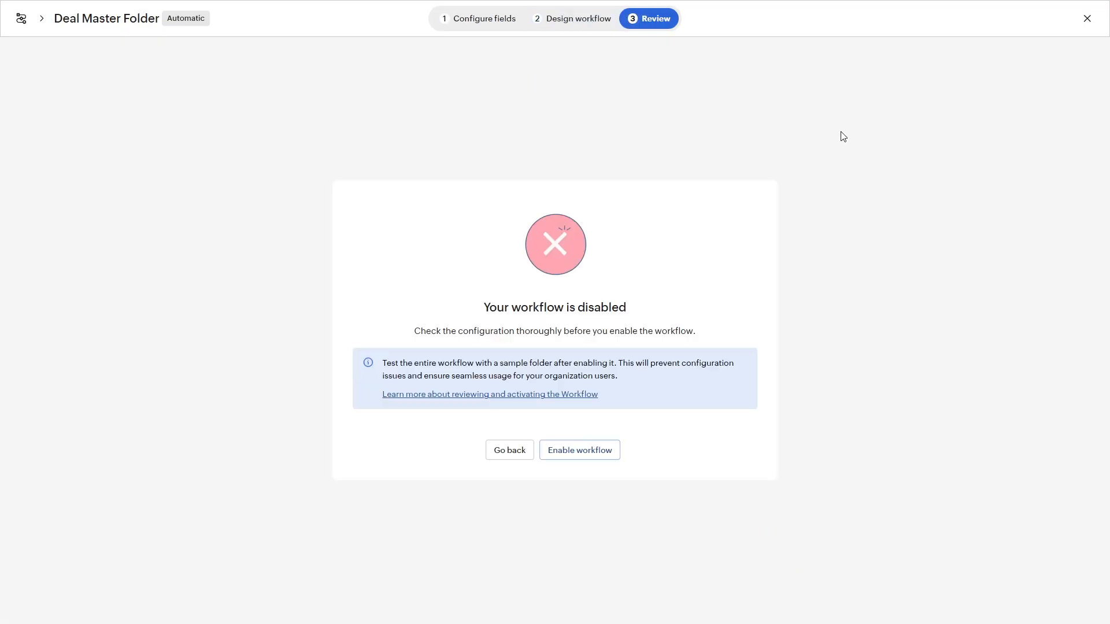
{"action": "left_click", "coordinate": [593, 454]}
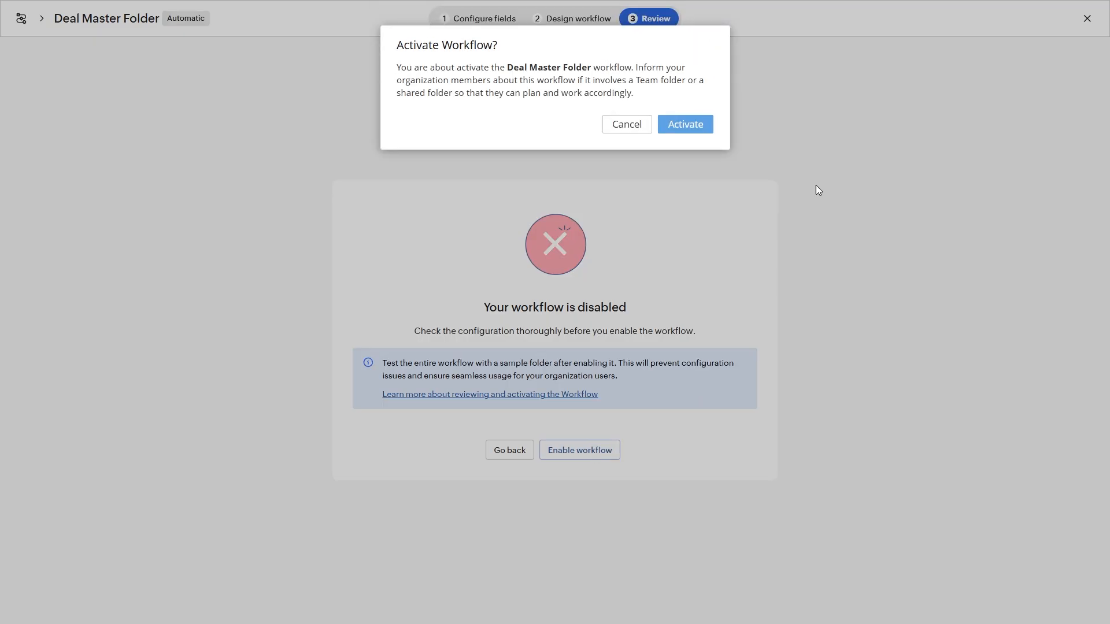
{"action": "left_click", "coordinate": [696, 129]}
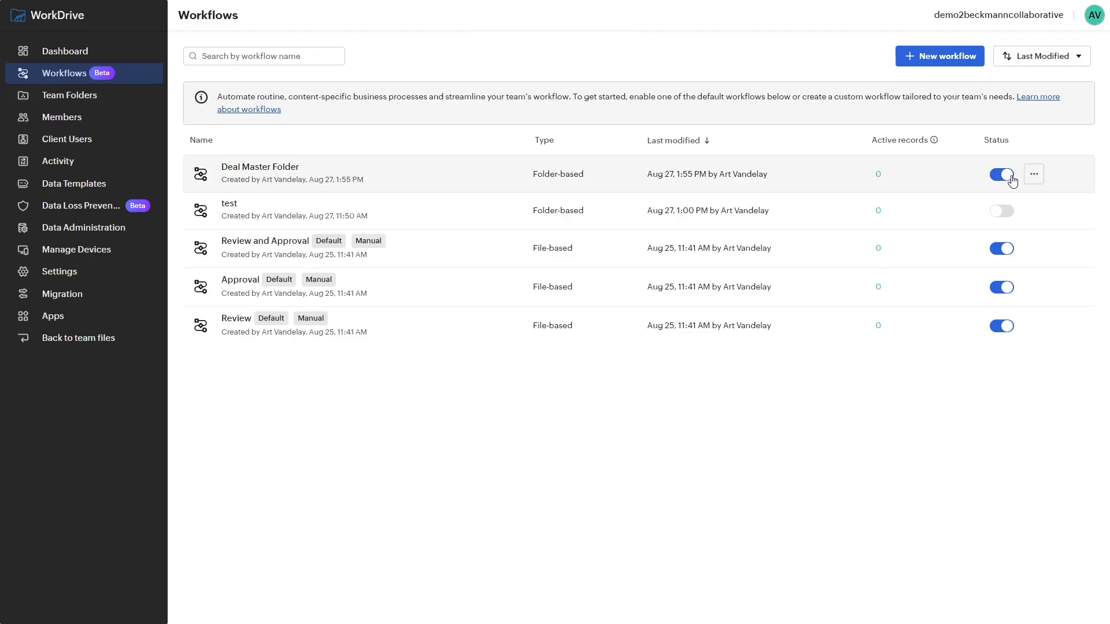
{"action": "left_click", "coordinate": [1041, 182]}
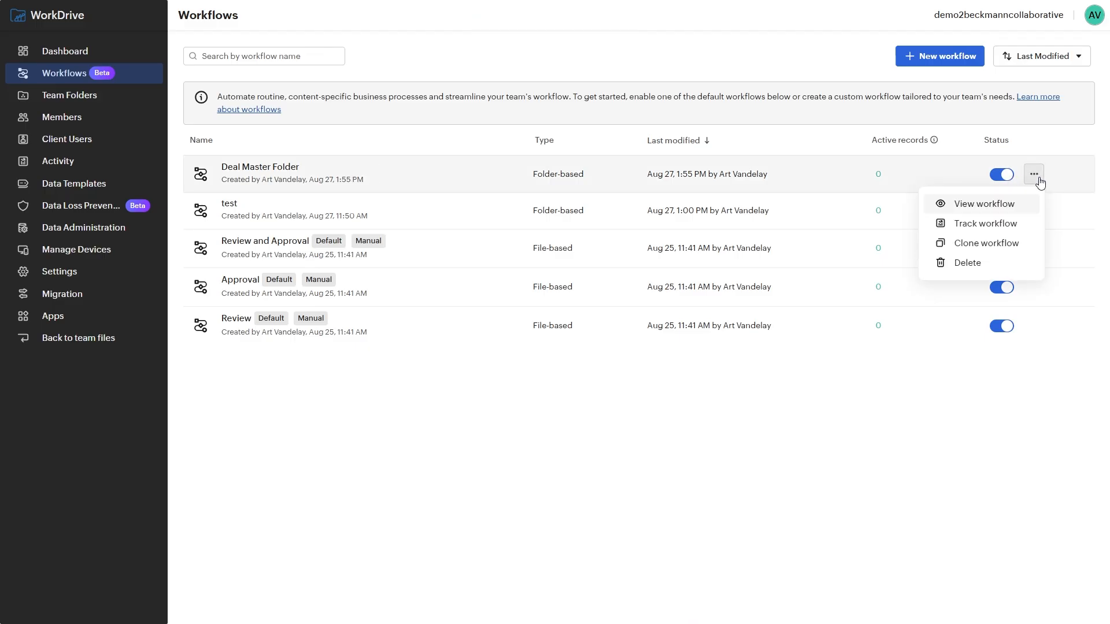
{"action": "left_click", "coordinate": [989, 225]}
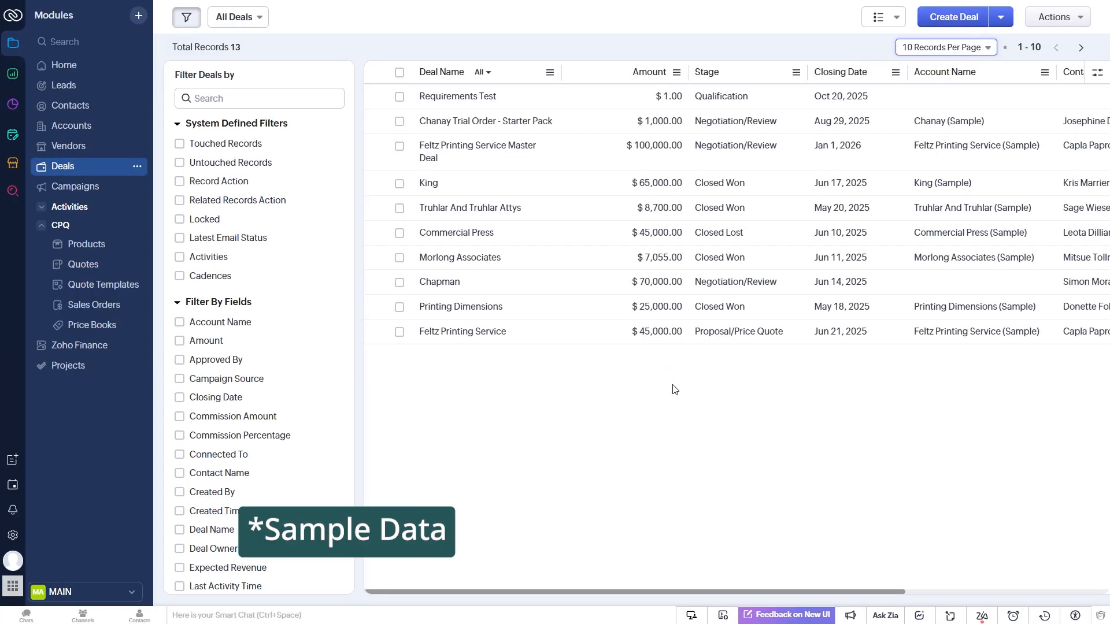
In Zoho CRM, set the Chanay Trial Order - Starter Pack deal's stage to Closed Won and save the details.
{"action": "left_click", "coordinate": [528, 121]}
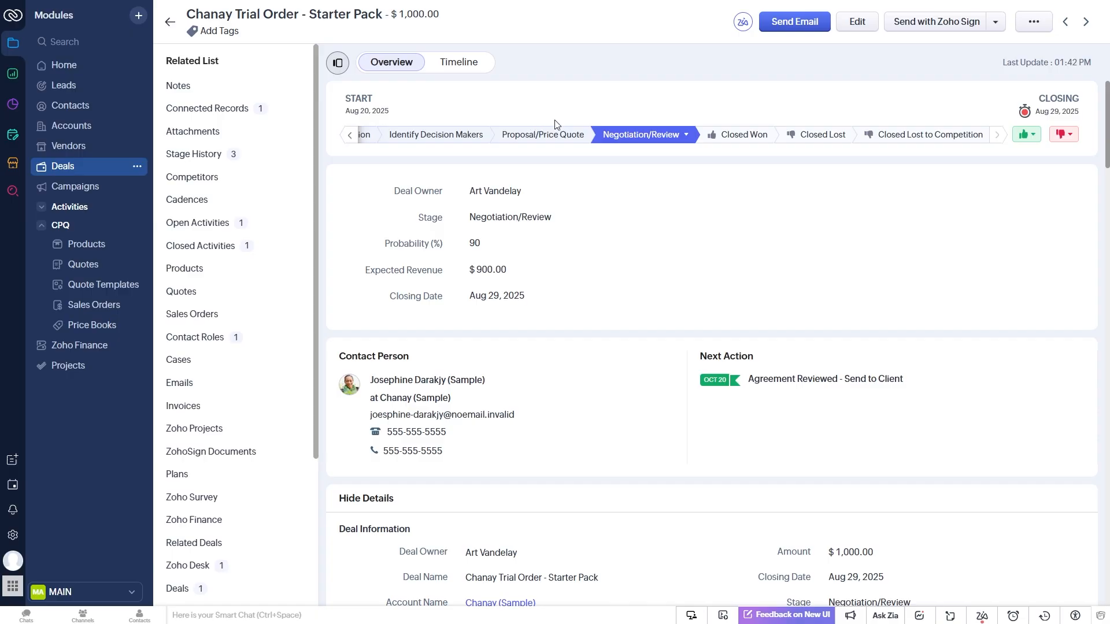
{"action": "left_click", "coordinate": [745, 135]}
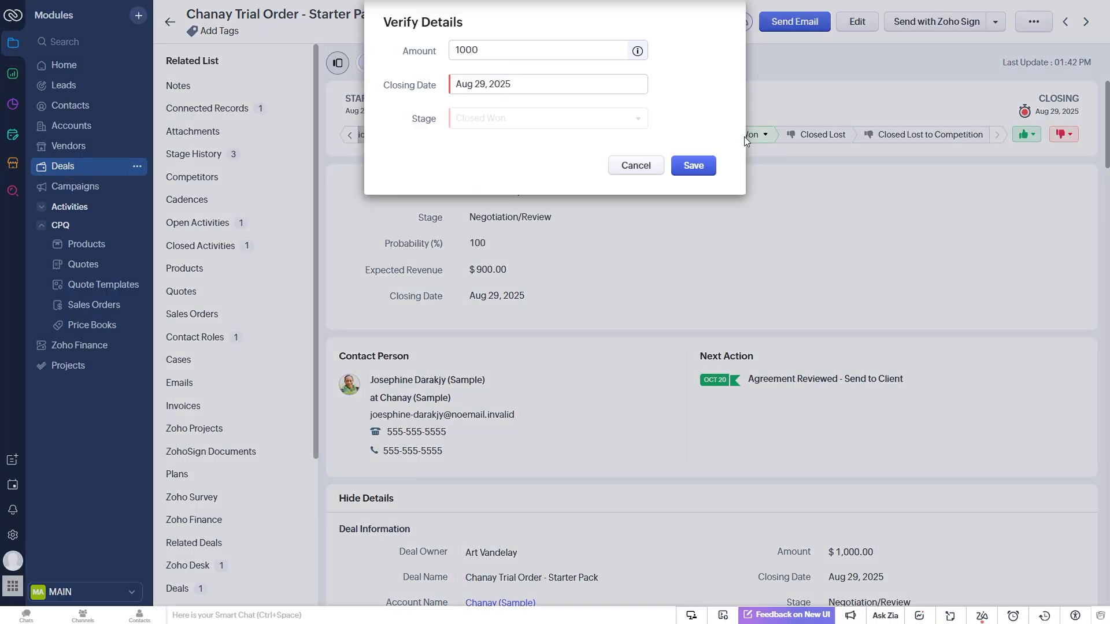
{"action": "left_click", "coordinate": [708, 168]}
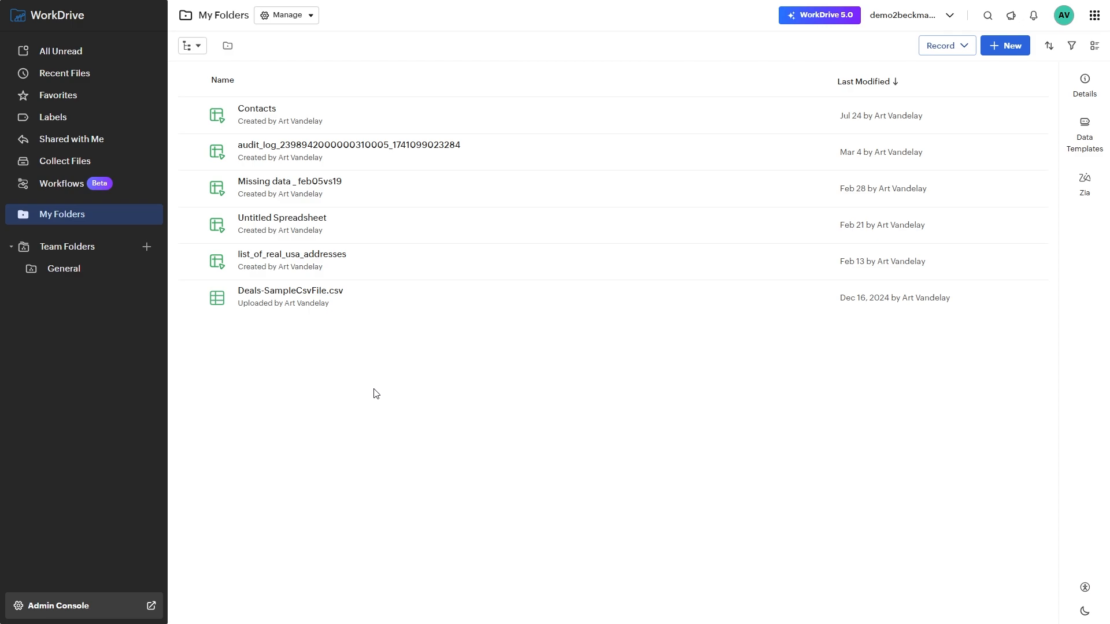
Switch to WorkDrive and examine the subfolders of Deal_Chanay Trial Order - Starter Pack in General's Deals folder, including the contents of Deliverables.
{"action": "left_click", "coordinate": [71, 275]}
{"action": "double_click", "coordinate": [247, 150]}
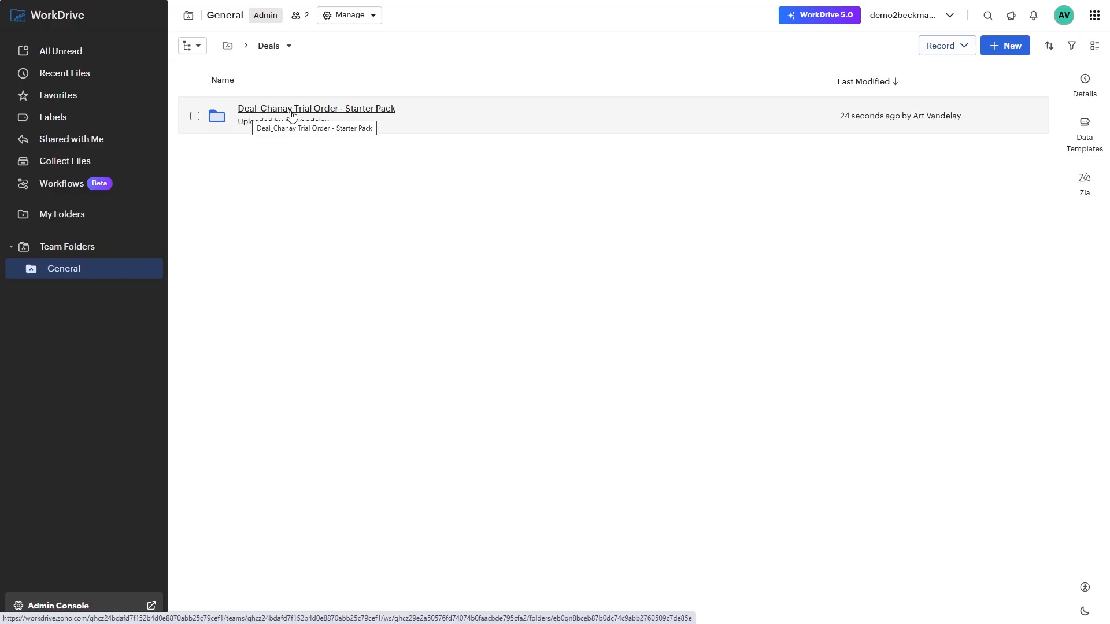
{"action": "left_click", "coordinate": [292, 115]}
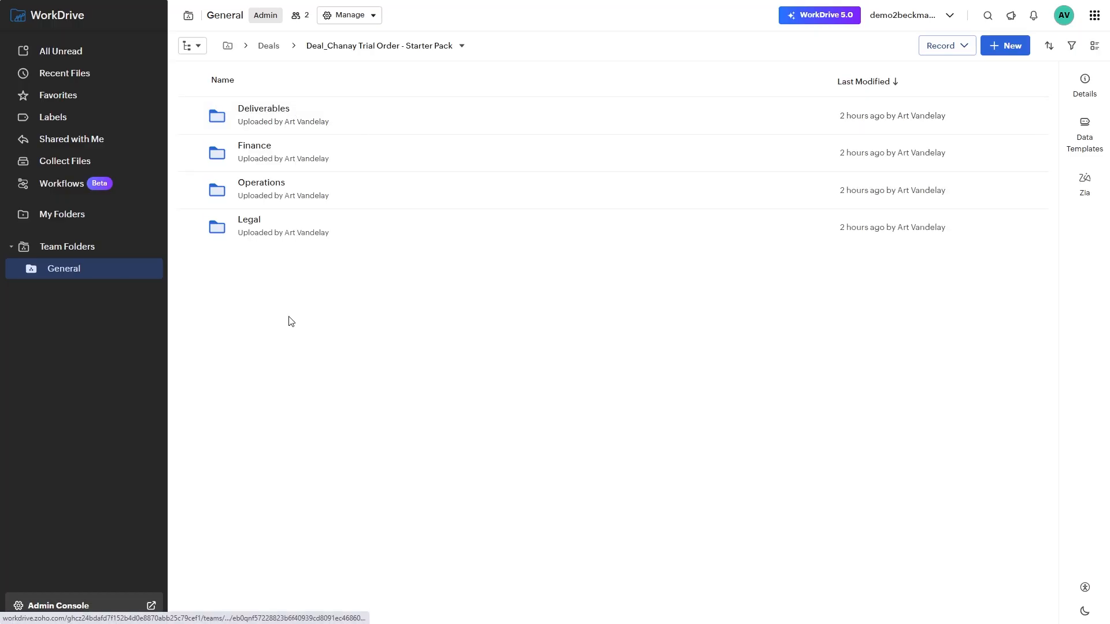
{"action": "left_click", "coordinate": [284, 115]}
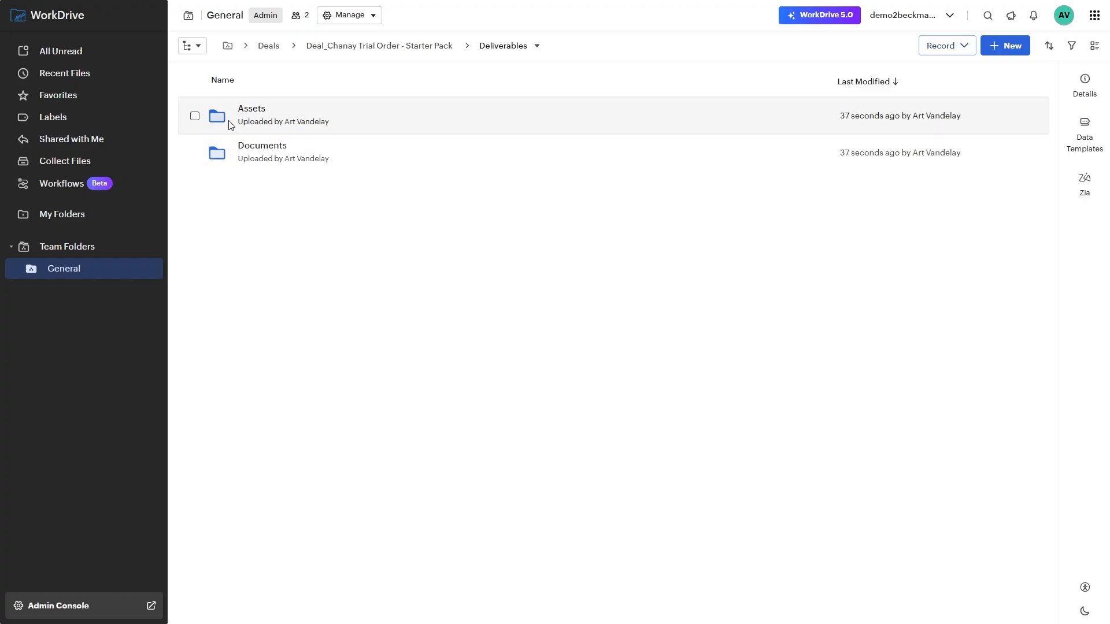
{"action": "left_click", "coordinate": [383, 51]}
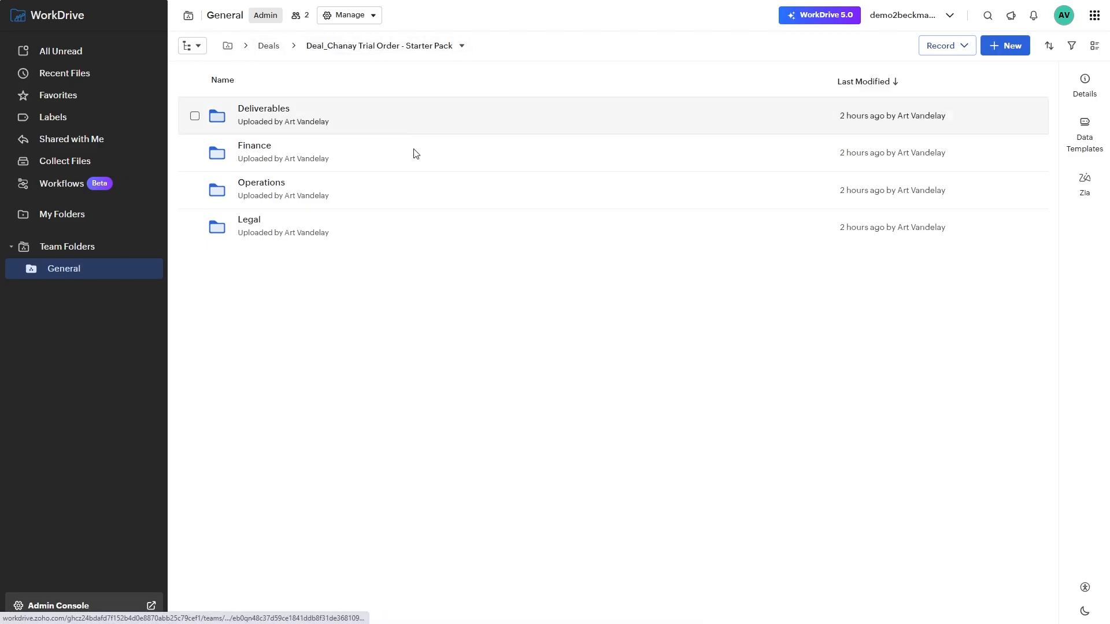